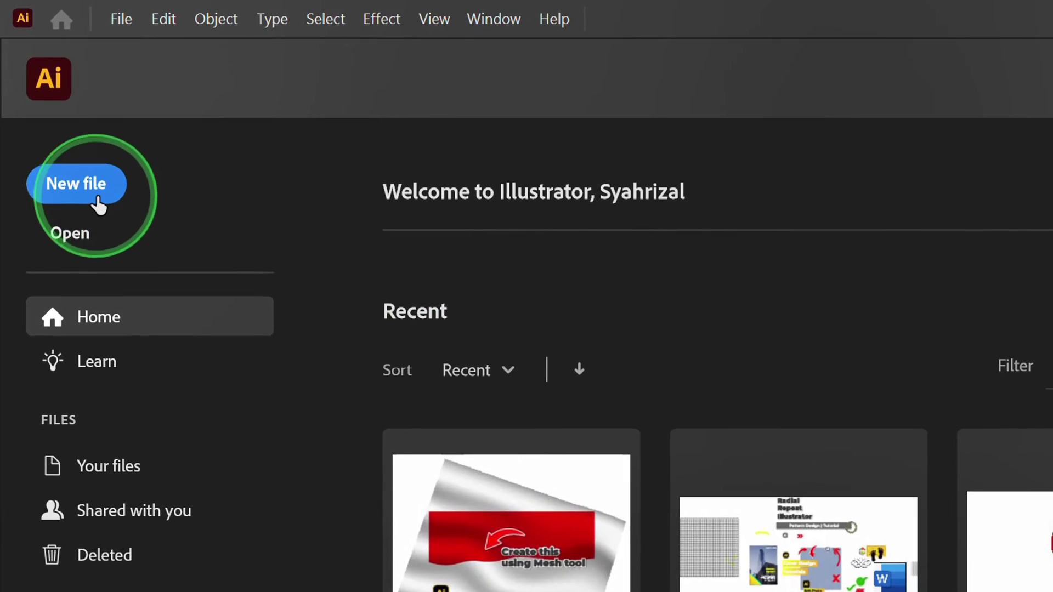
Step: Create a new 1280 x 720 px landscape document and collapse the gradient settings
left_click(82, 185)
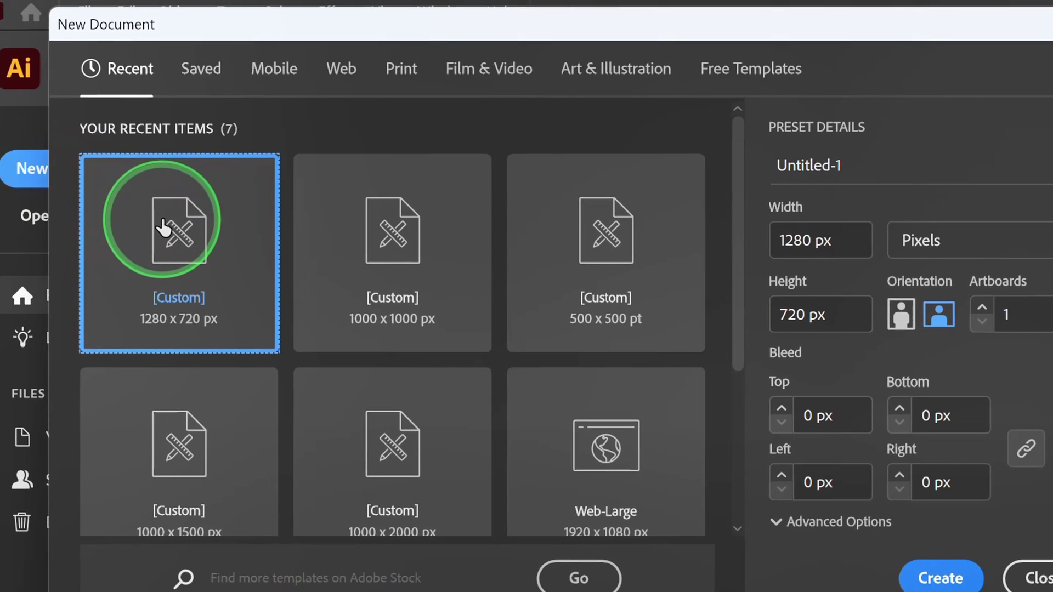
left_click(825, 237)
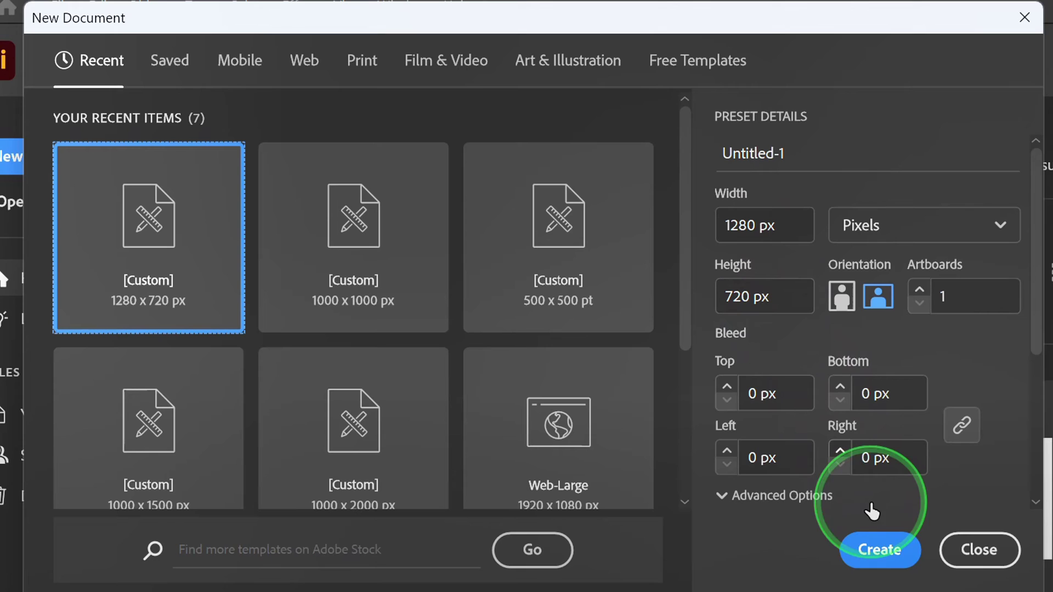
left_click(879, 549)
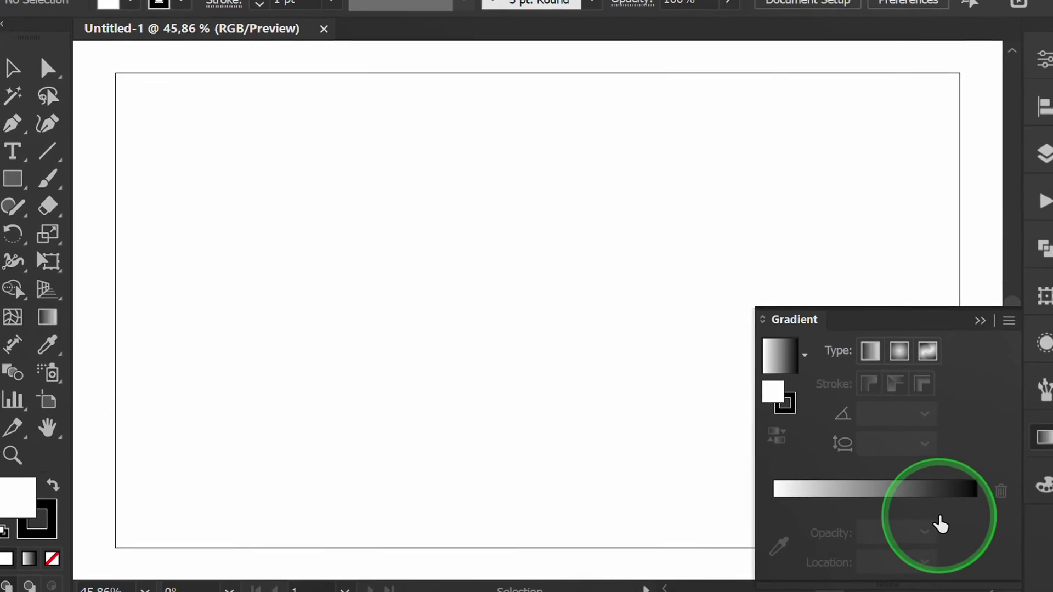
left_click(980, 320)
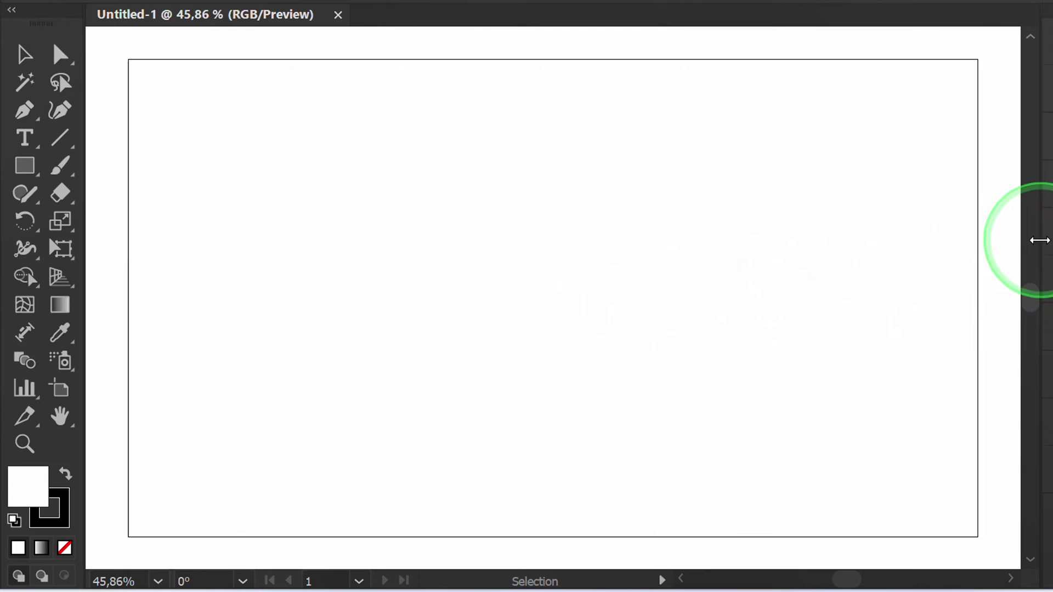
Step: Draw a 100 x 100 px square on the artboard with the Rectangle tool
left_click_drag(1039, 240, 968, 242)
key("ctrl+minus")
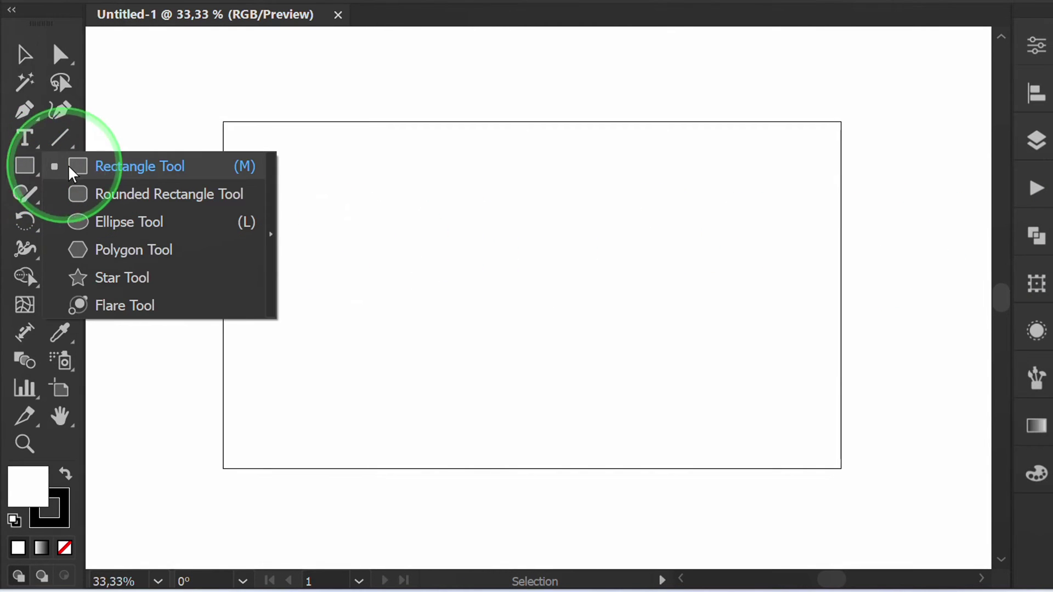
left_click(112, 168)
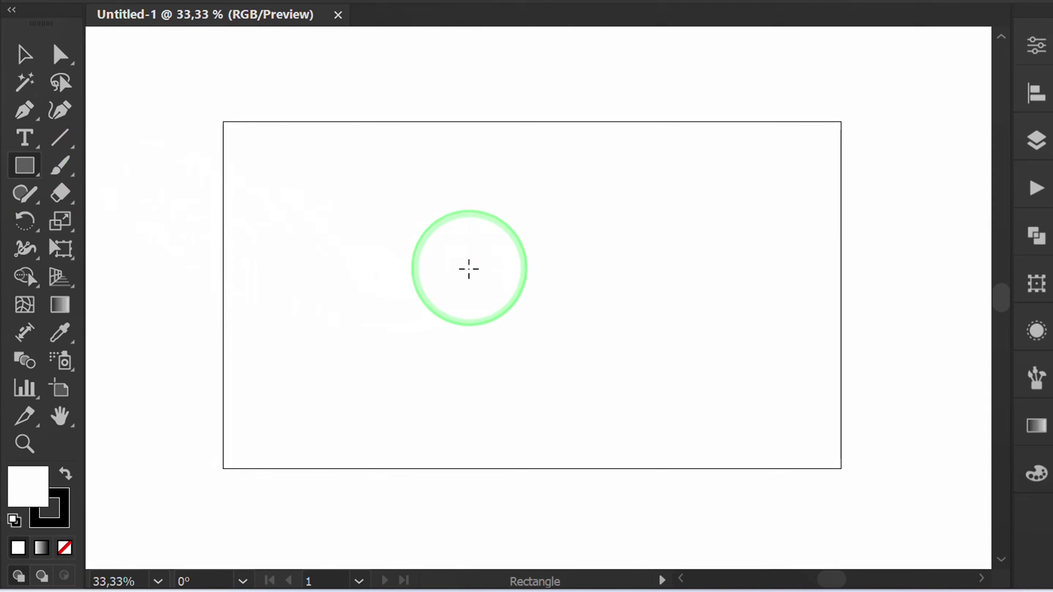
left_click(471, 265)
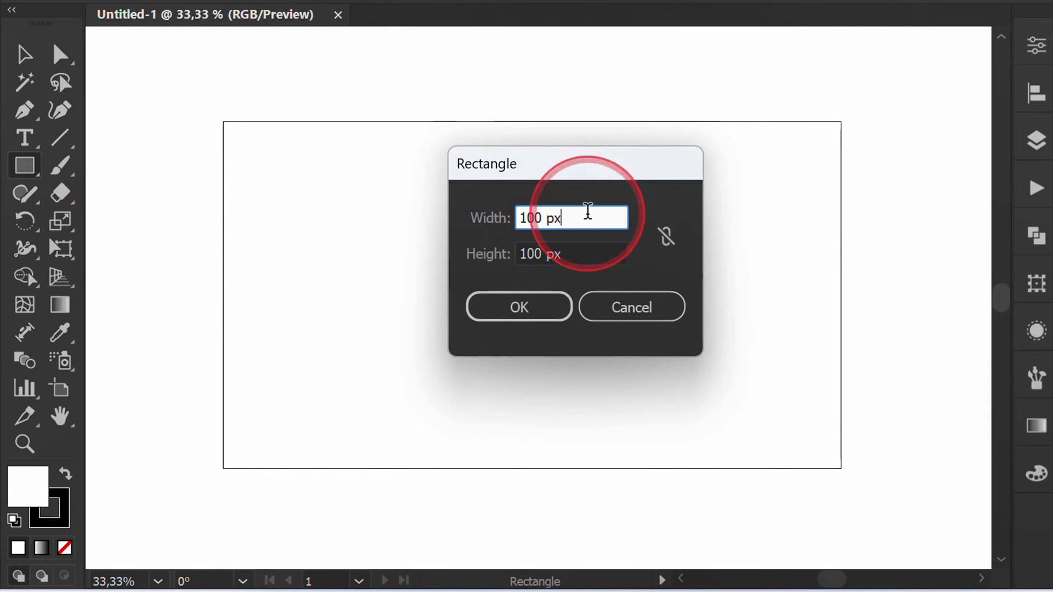
left_click(571, 249)
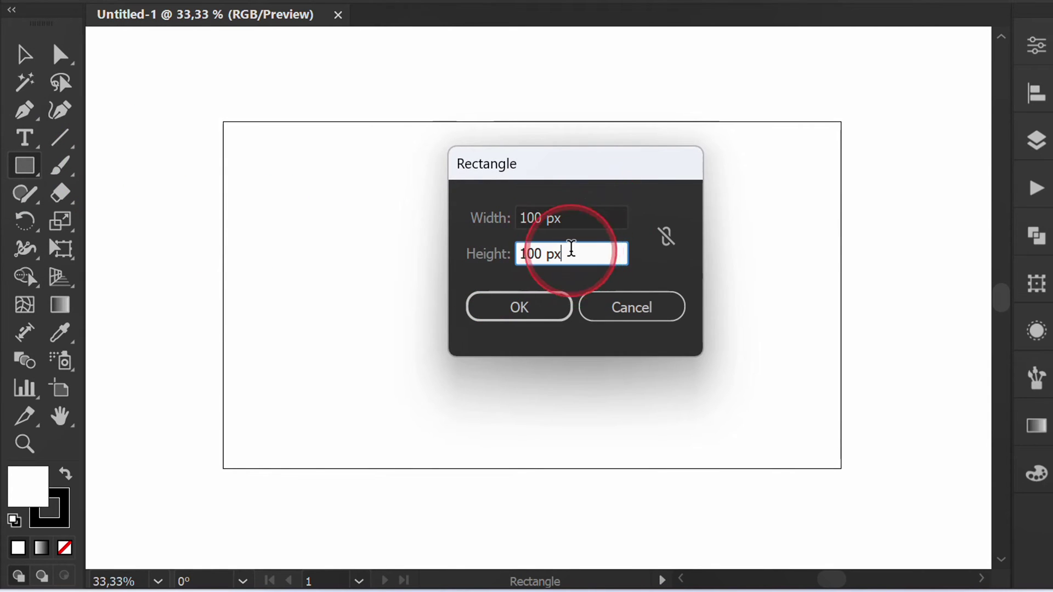
left_click(530, 306)
scroll(482, 278, "up", 4)
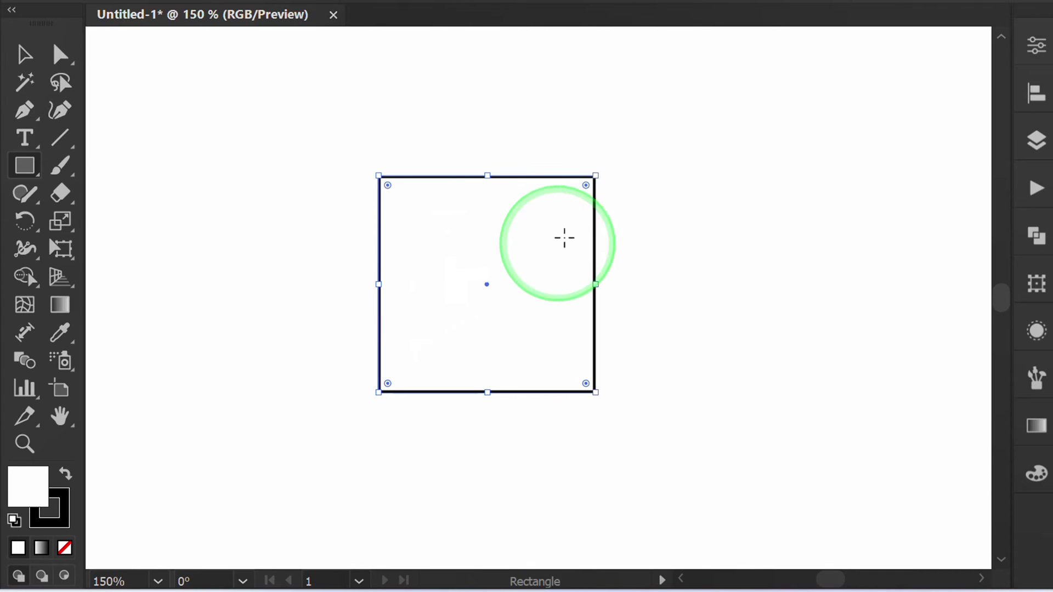
Step: Rotate the square 45° into a diamond and set its stroke weight to 0.5 pt
left_click_drag(607, 169, 632, 262)
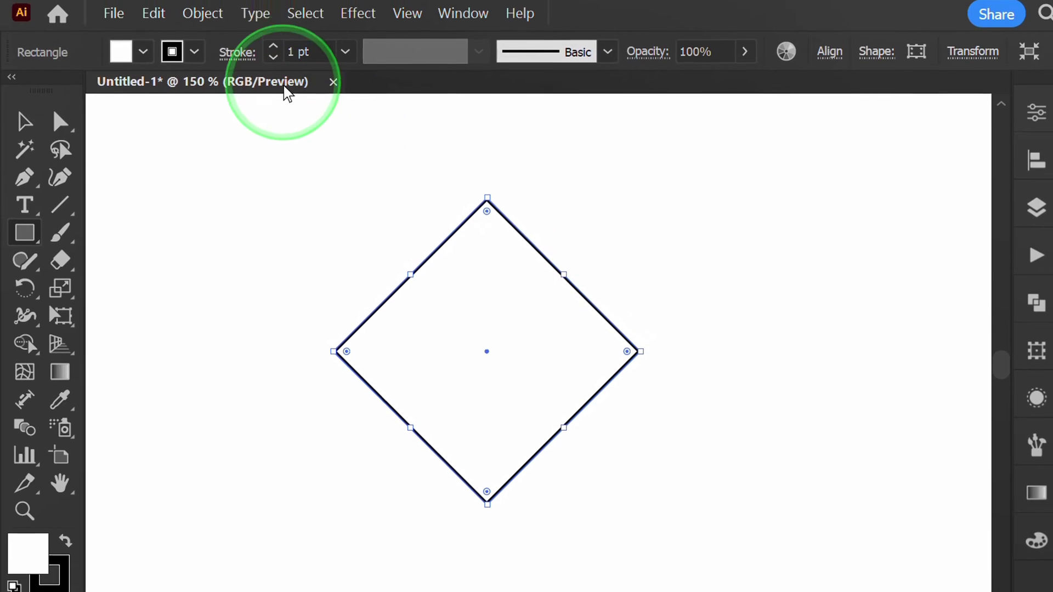
left_click(273, 62)
left_click(273, 62)
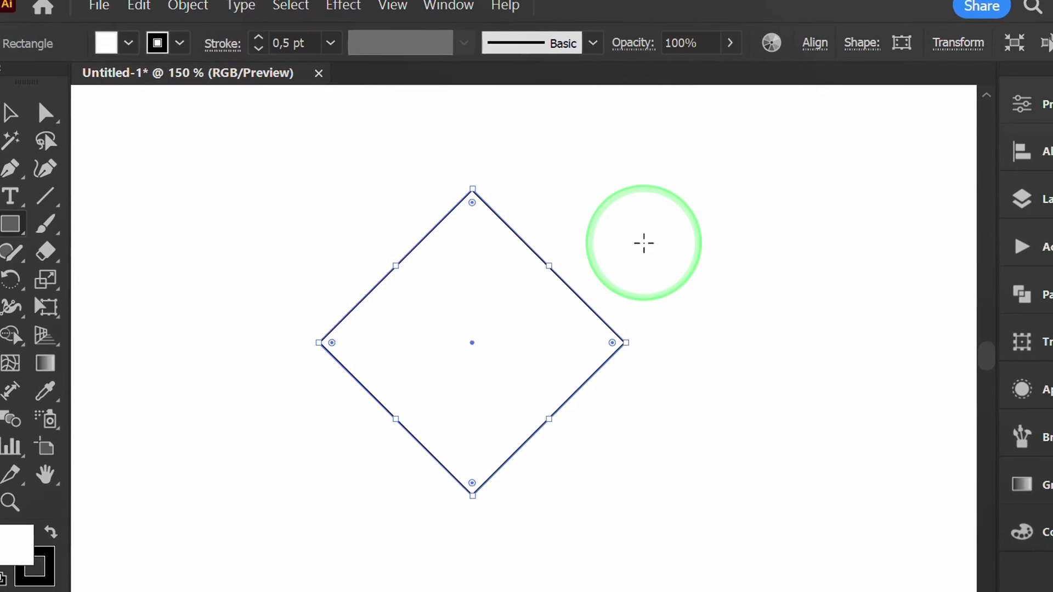
Step: Fill the diamond with a linear white-to-black gradient at an angle of -90°
left_click(1023, 484)
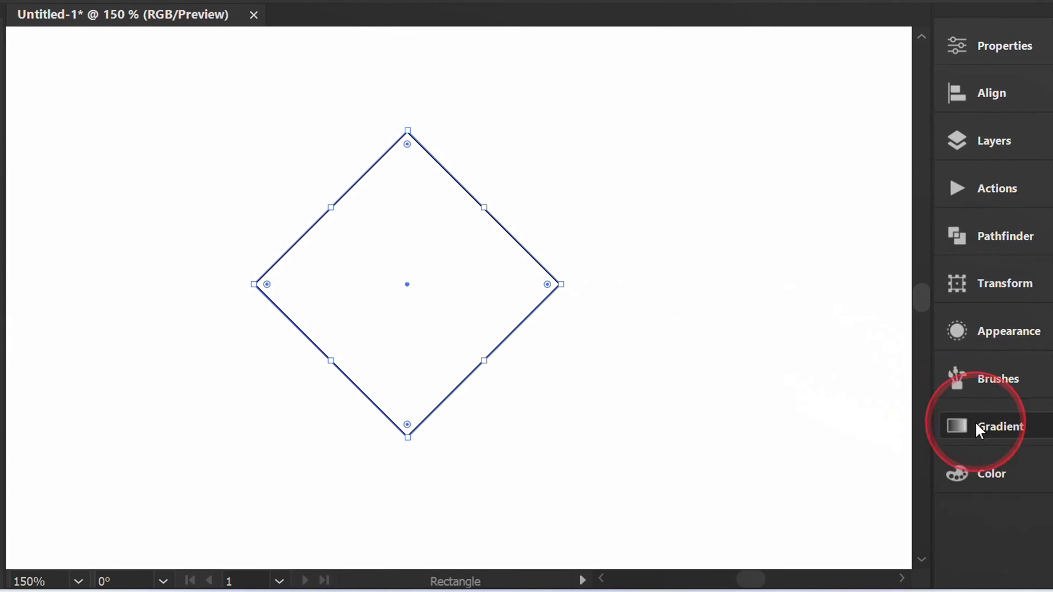
left_click(688, 347)
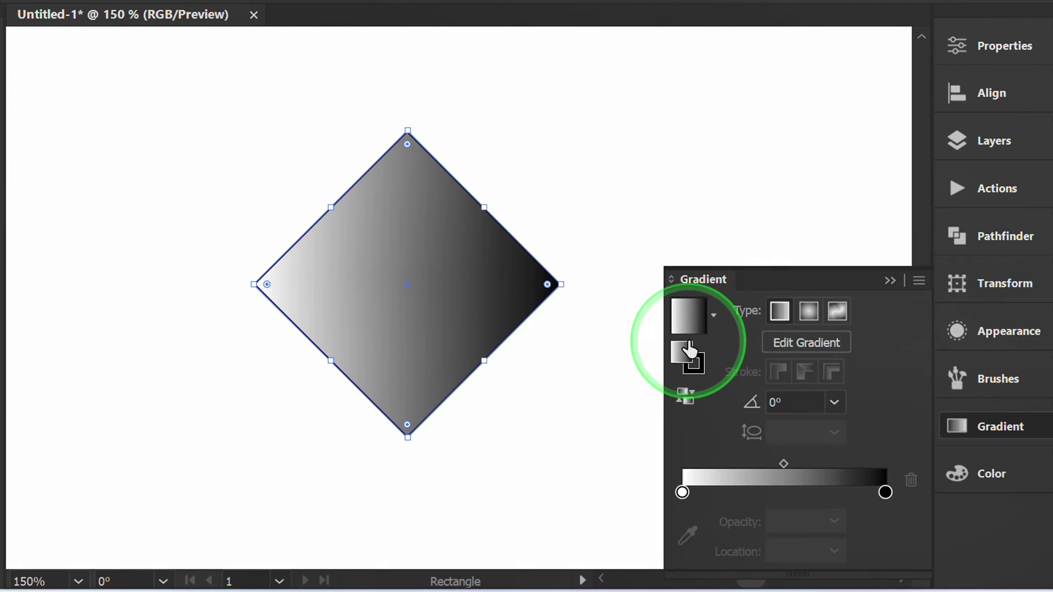
left_click(833, 402)
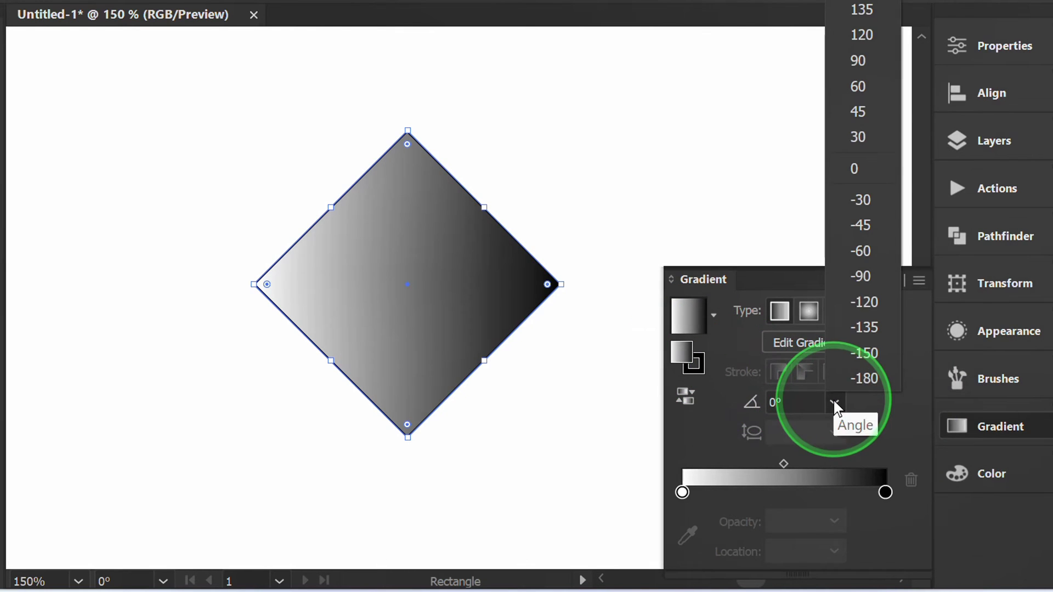
left_click(874, 278)
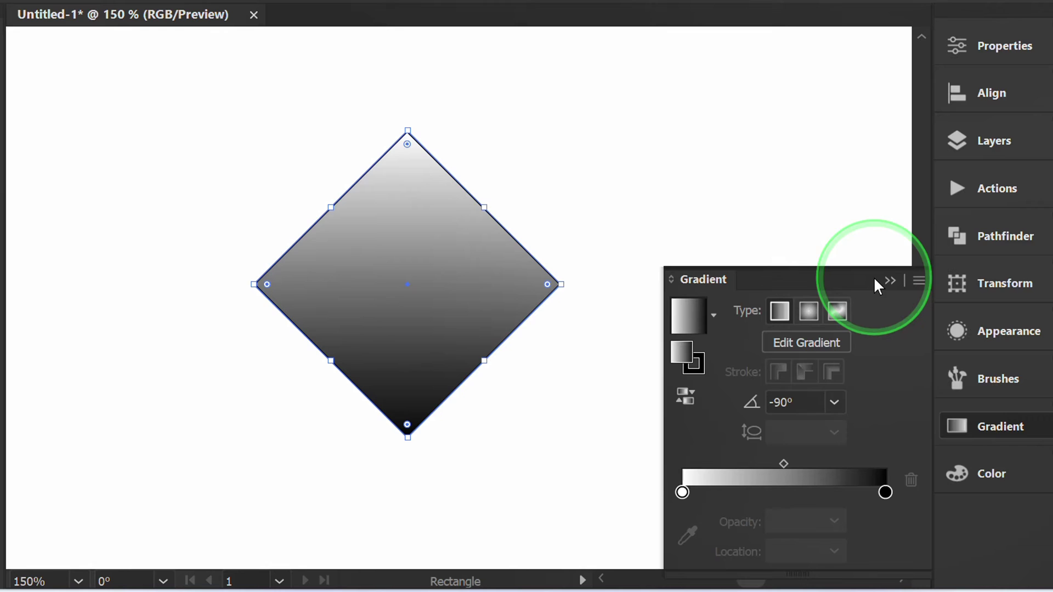
Step: Set the brightness of the gradient's white starting stop to 30% for a dark grey
left_click_drag(820, 283, 752, 127)
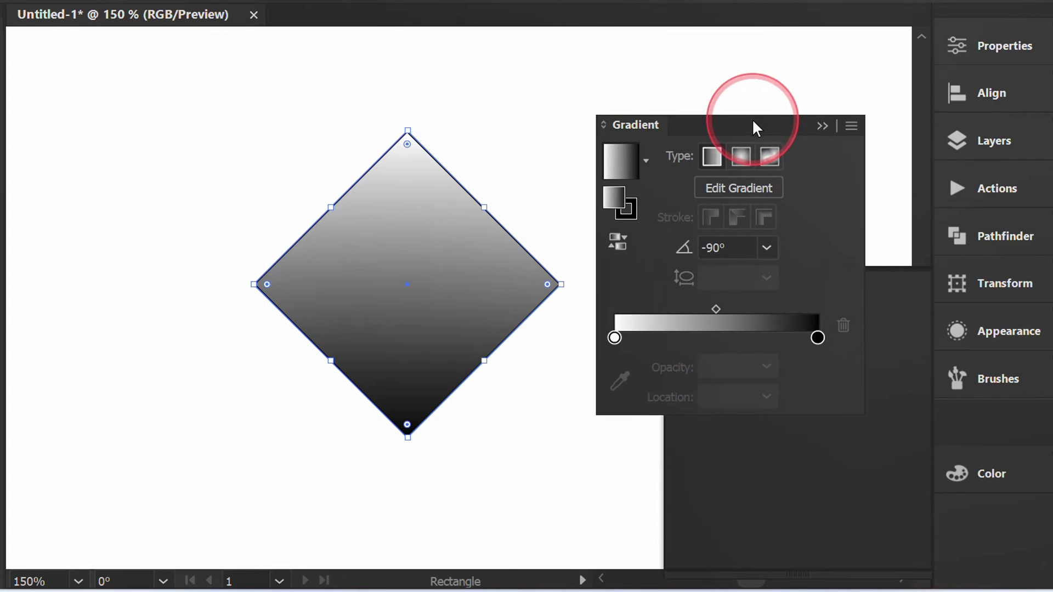
key("space")
left_click_drag(462, 372, 371, 359)
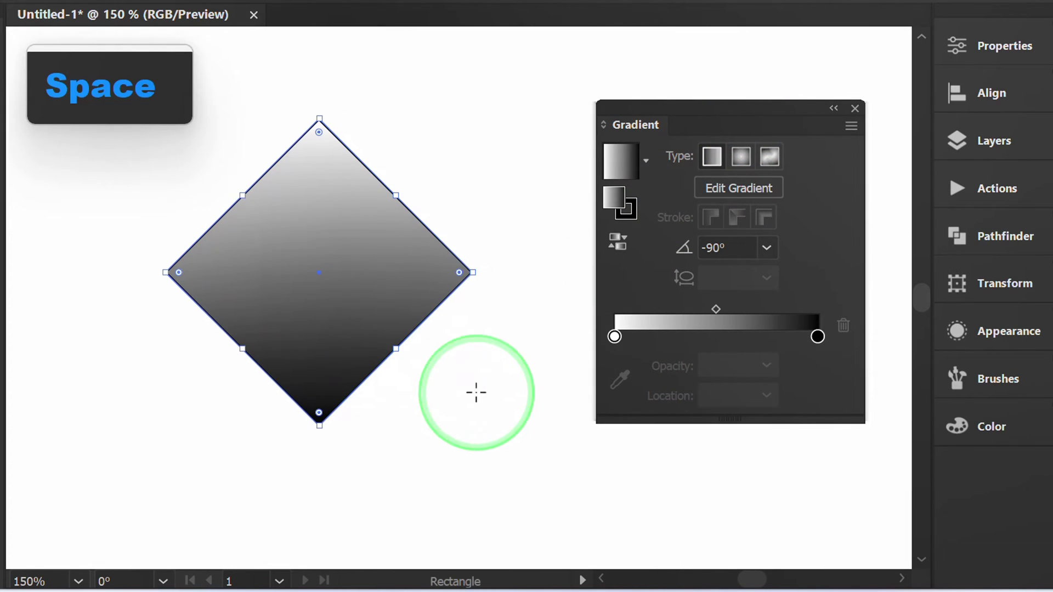
double_click(615, 336)
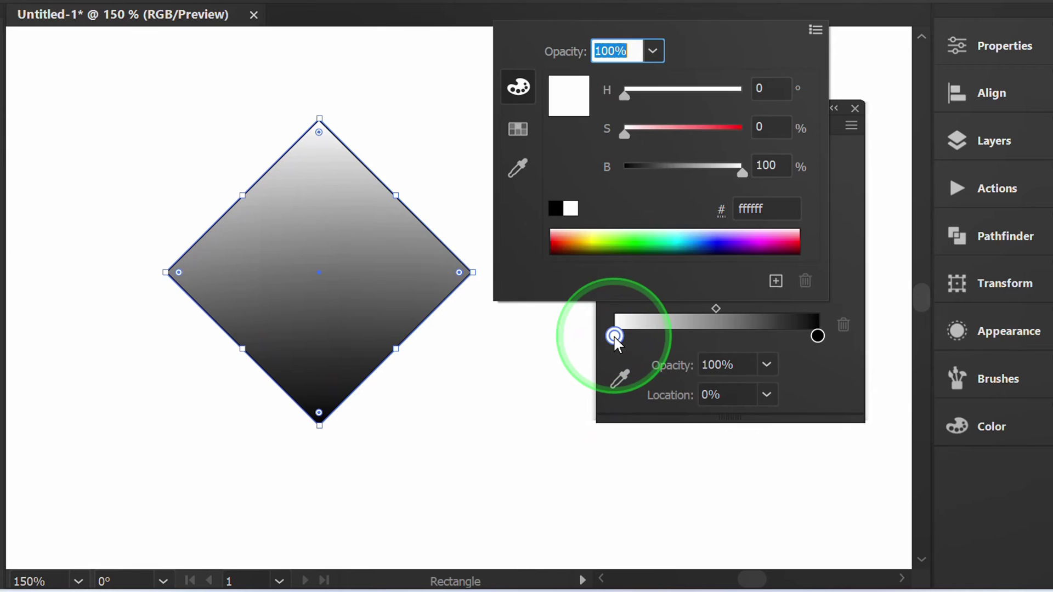
left_click_drag(779, 166, 757, 166)
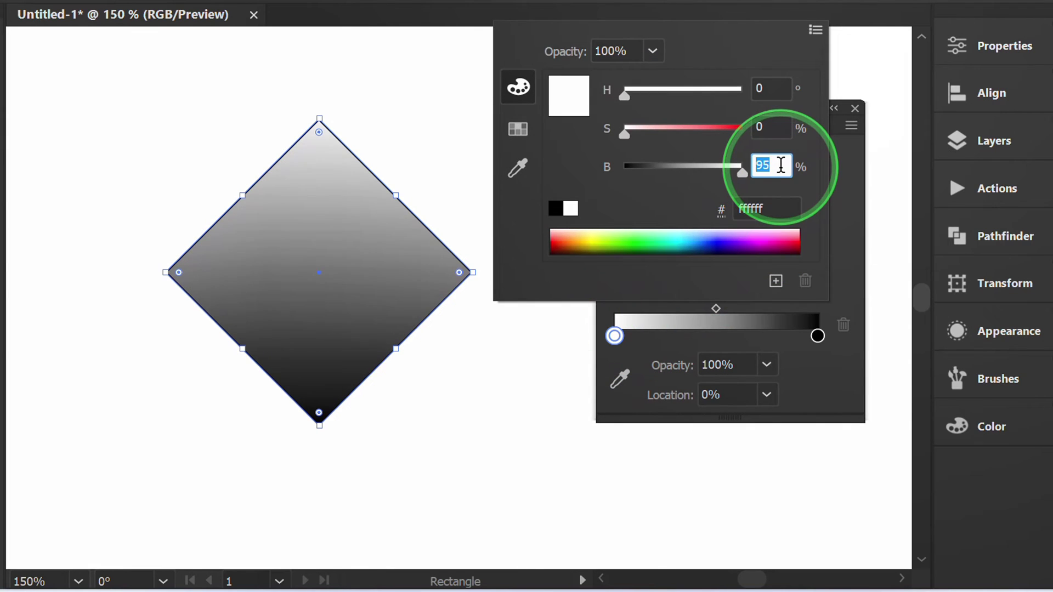
type("78")
key("Return")
key("Down")
key("Down")
key("Down")
key("Down")
key("Down")
key("Down")
key("Down")
key("Down")
key("Down")
key("Down")
key("Down")
key("Down")
key("Down")
key("Down")
key("Down")
key("Down")
key("Down")
key("Down")
key("Down")
key("Down")
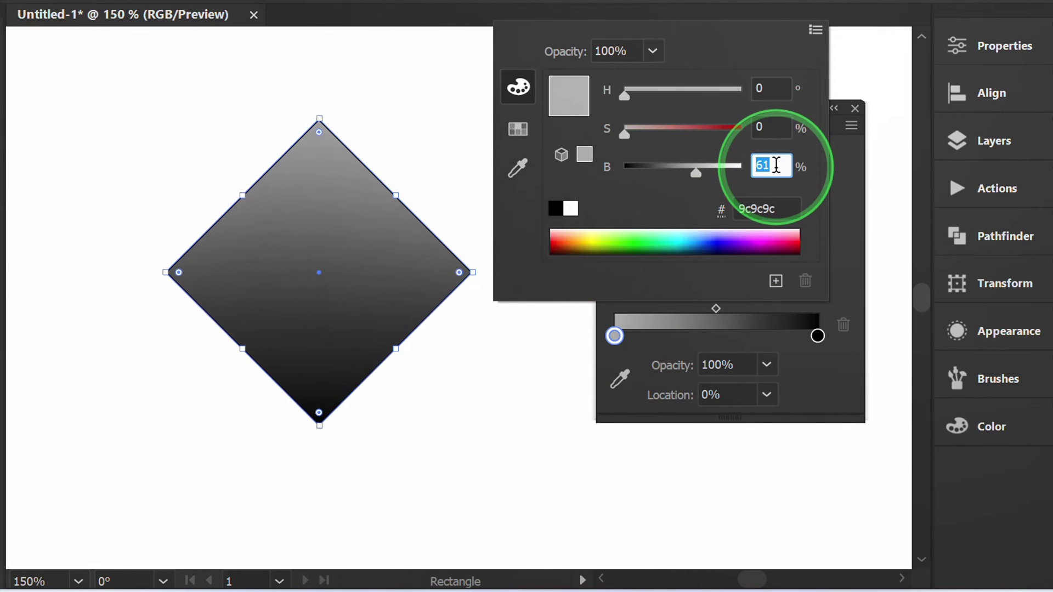
key("Down")
key("Down")
key("Down")
key("Down")
key("Down")
key("Down")
key("Down")
key("Down")
key("Down")
key("Down")
key("Down")
key("Down")
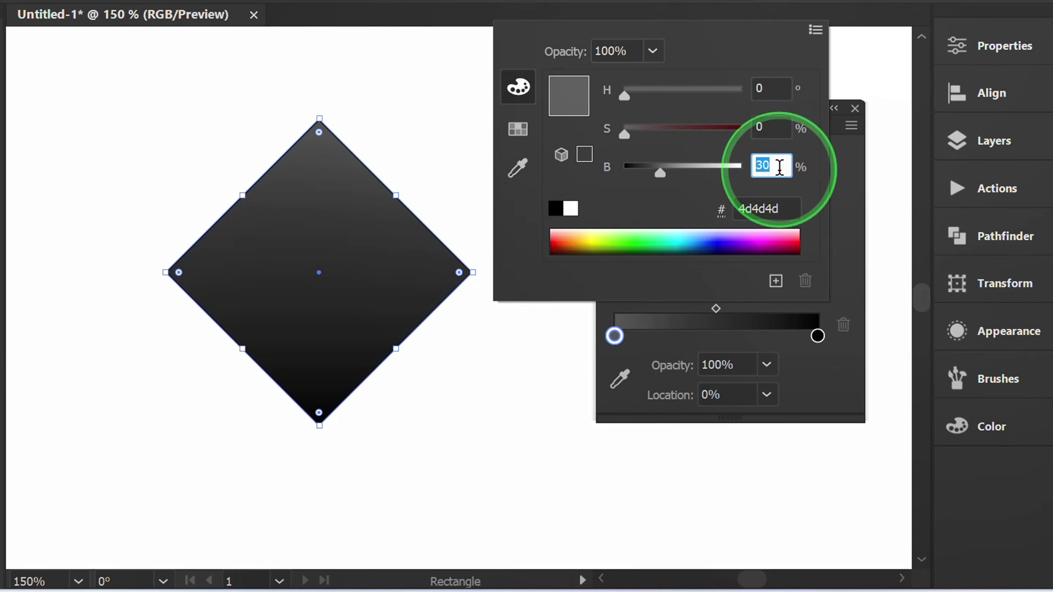
Step: Set the brightness of the gradient's black end stop to 10% and dock the gradient settings again
double_click(817, 336)
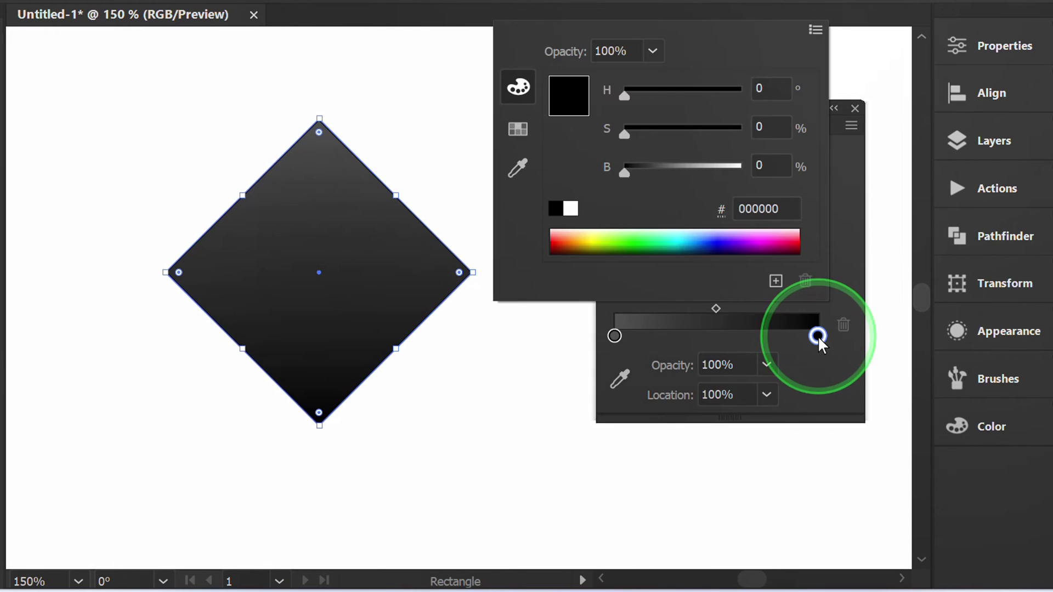
key("Up")
key("Up")
key("Up")
key("Up")
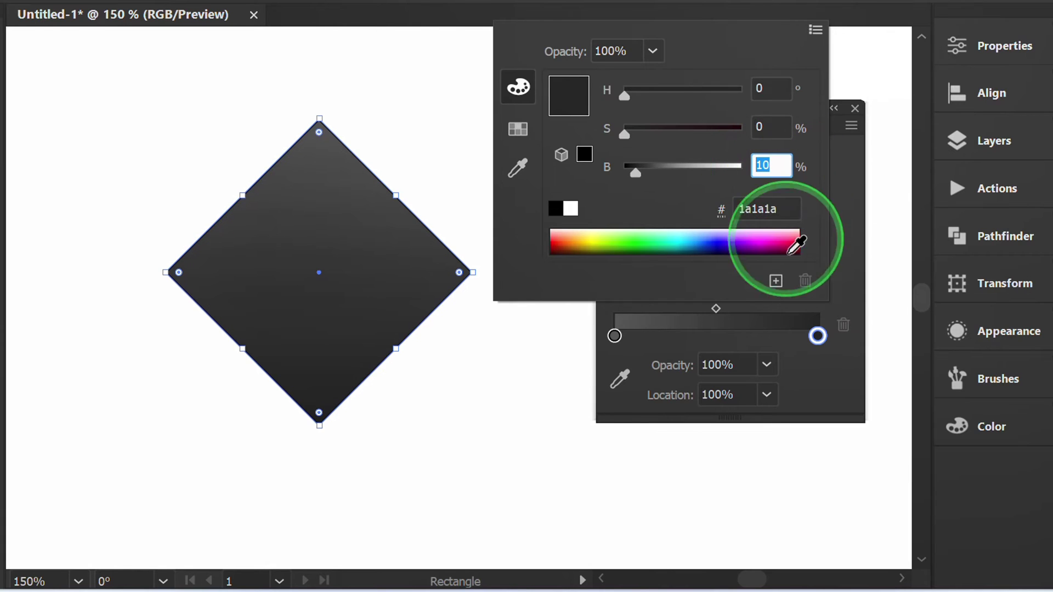
left_click(821, 380)
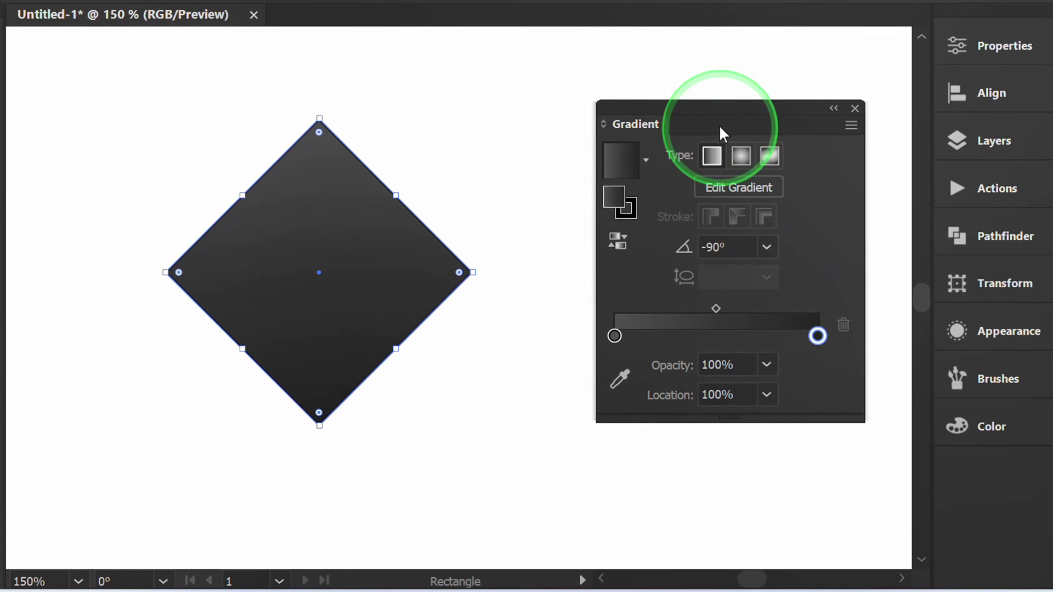
left_click_drag(719, 124, 987, 478)
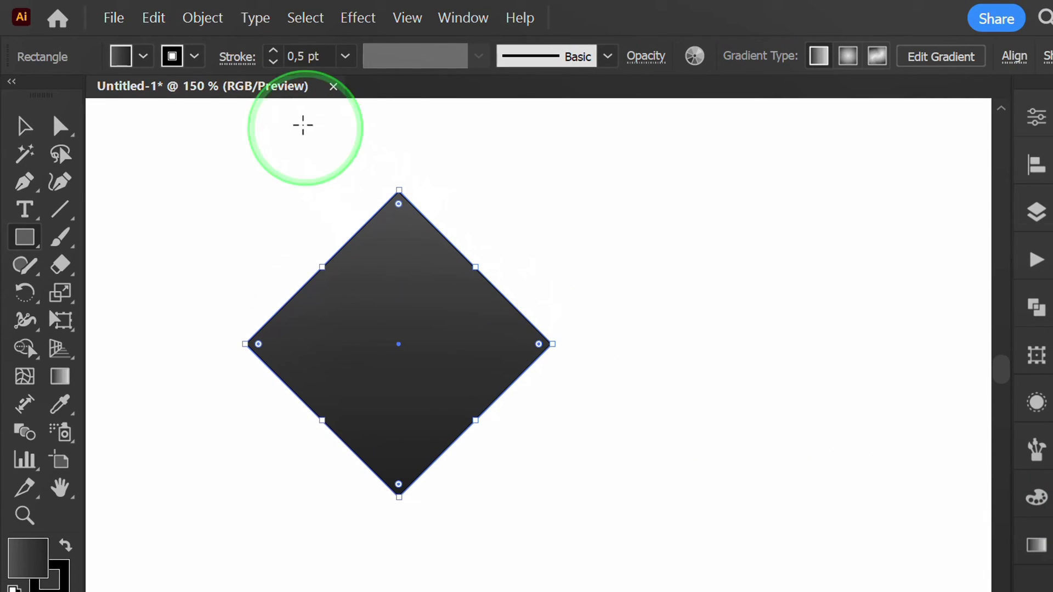
Step: Make a new pattern from the diamond and close the swatches
left_click(203, 18)
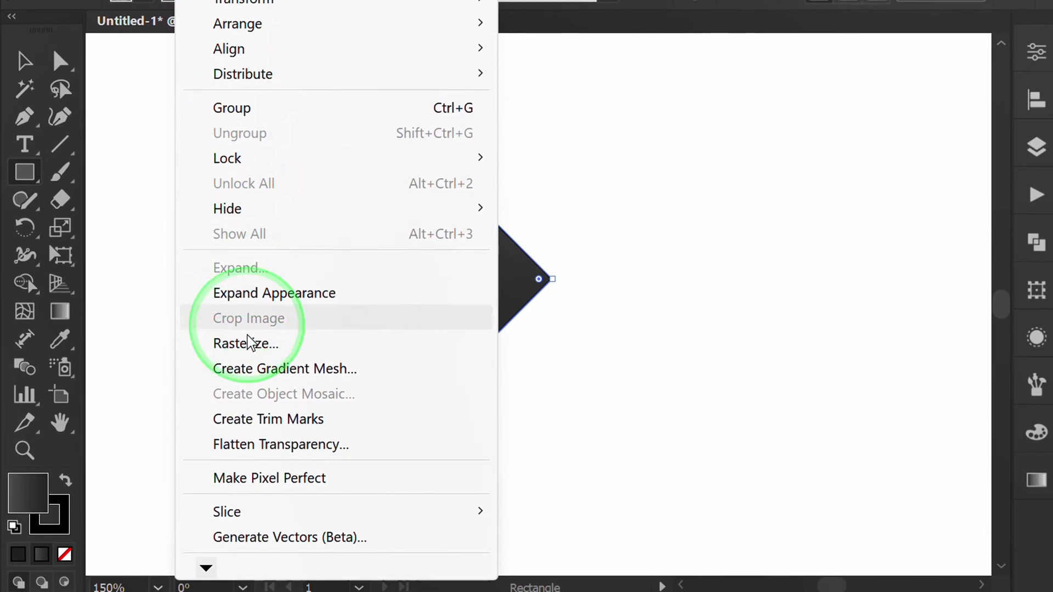
mouse_move(206, 565)
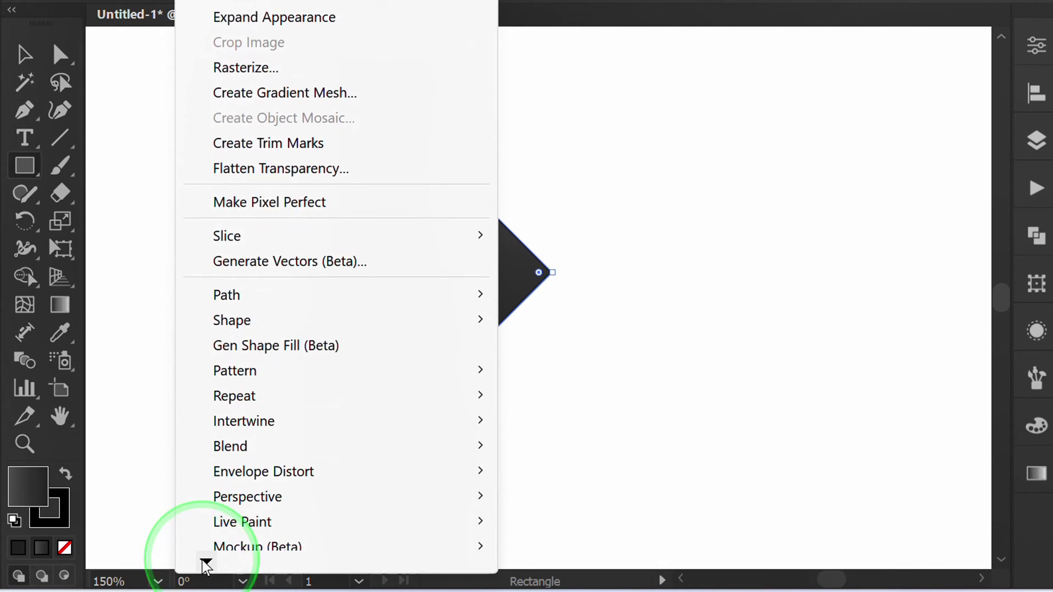
mouse_move(341, 277)
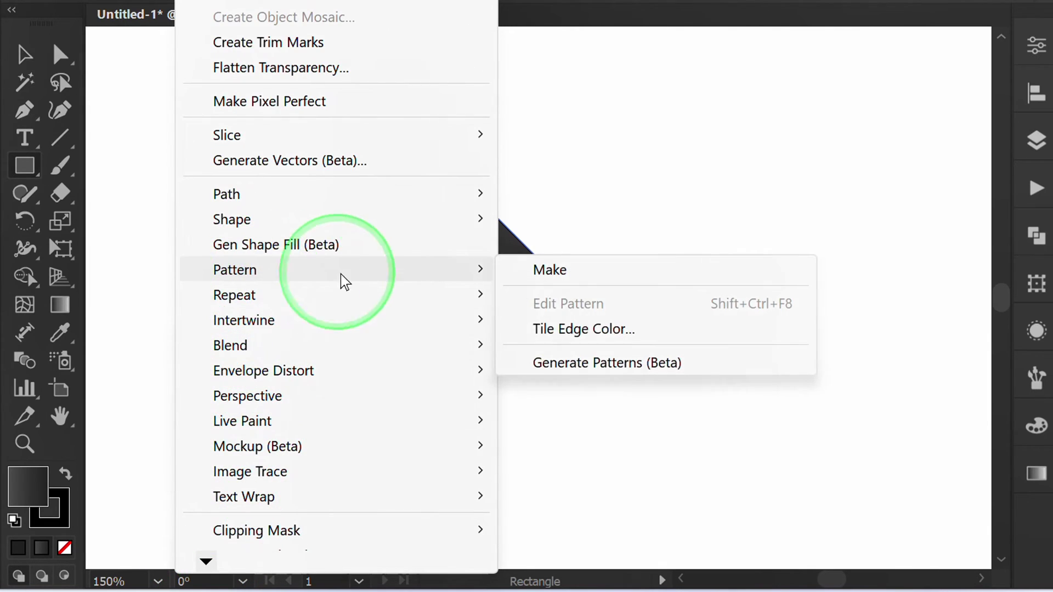
left_click(584, 271)
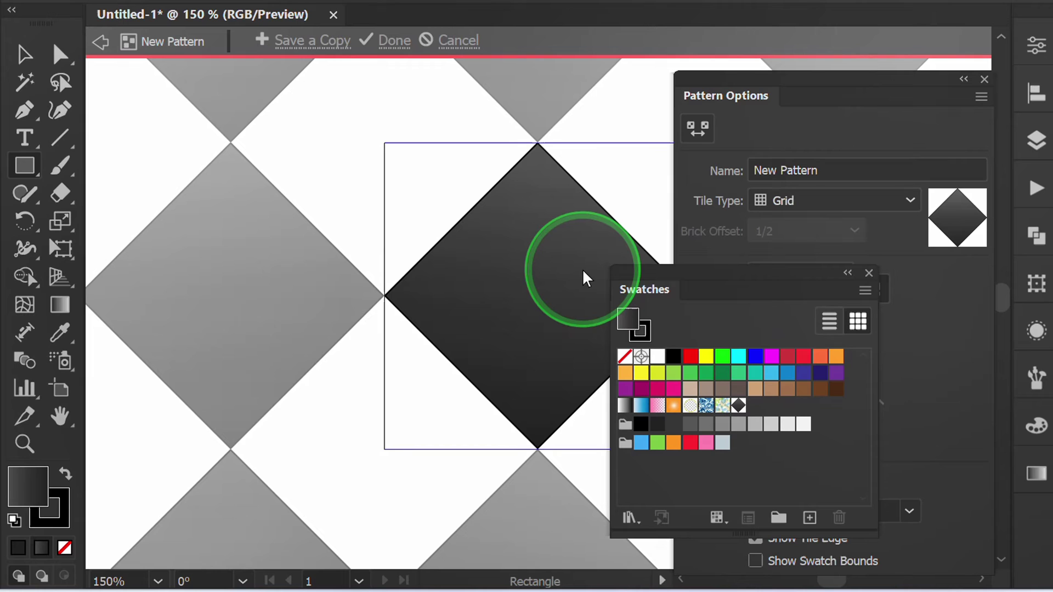
left_click(868, 273)
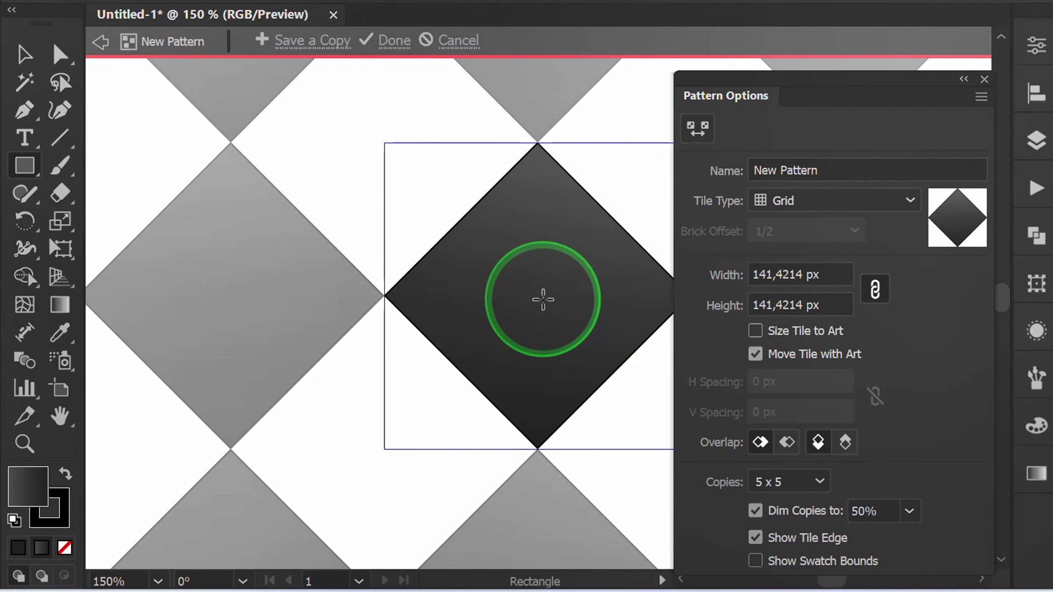
key("space")
left_click_drag(543, 299, 412, 306)
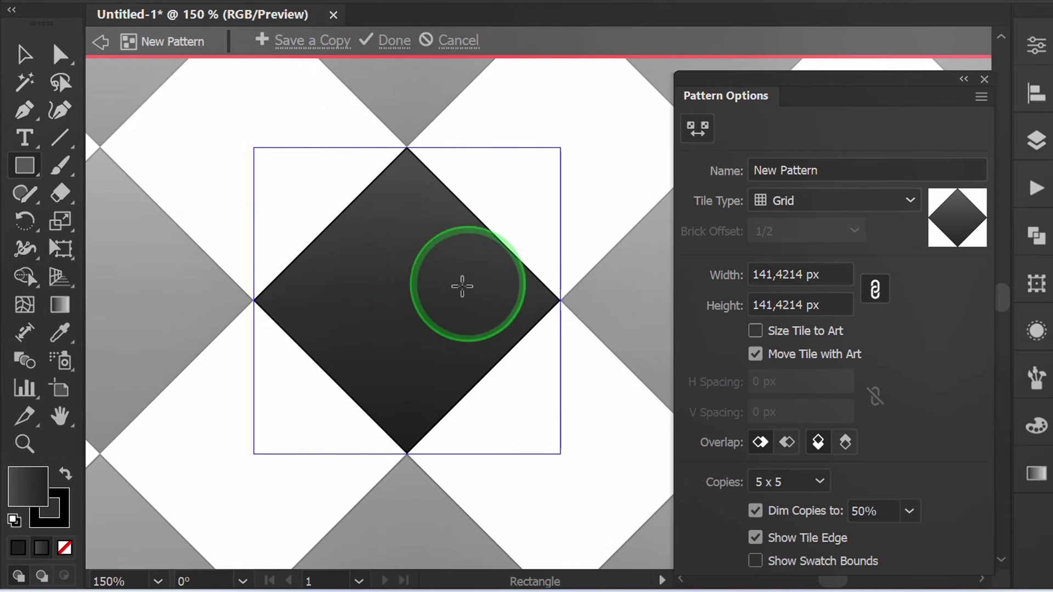
Step: Fit the pattern tile to the diamond's lower half, about 141 x 71 px, with Brick by Row tiling, and finish the pattern
left_click(698, 130)
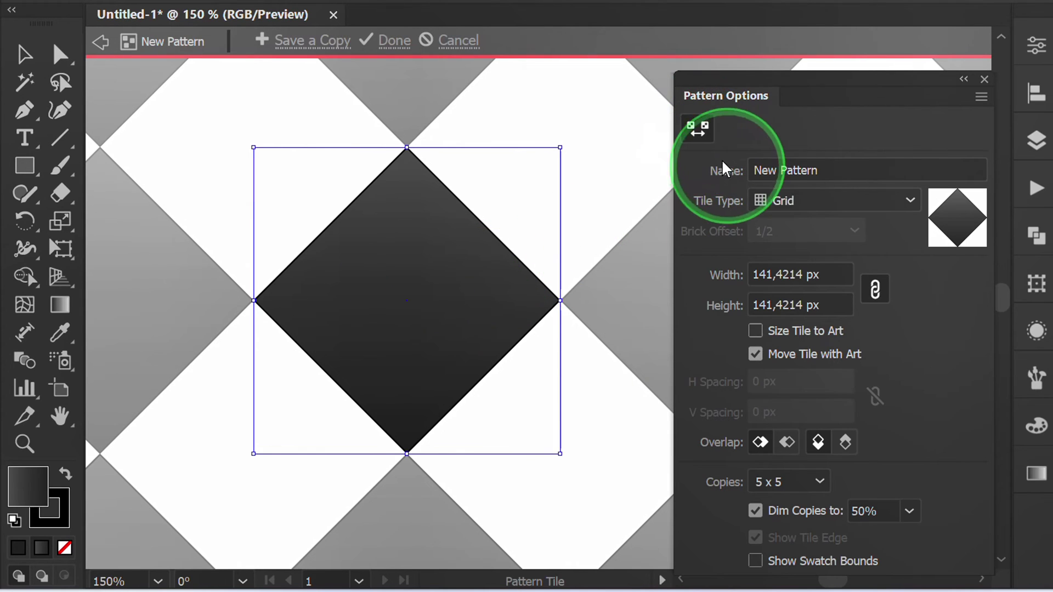
left_click(785, 199)
left_click(809, 248)
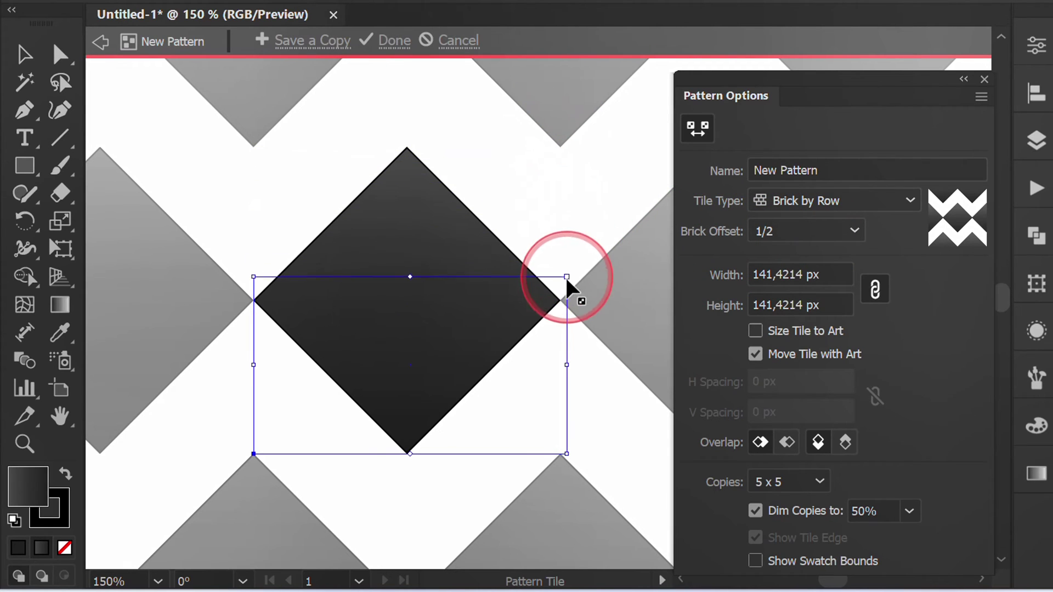
left_click_drag(565, 275, 560, 298)
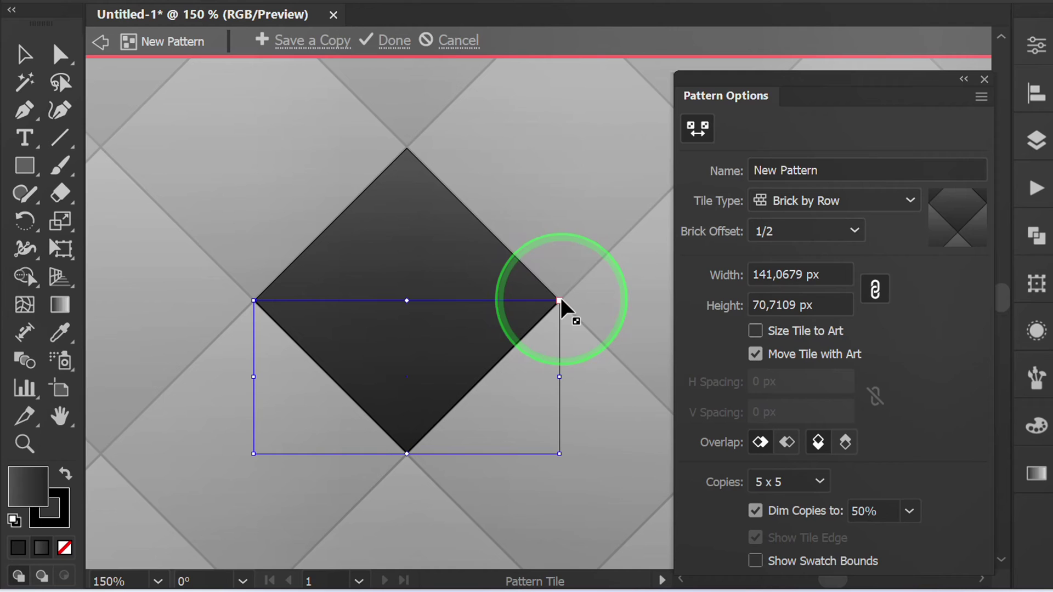
left_click(395, 44)
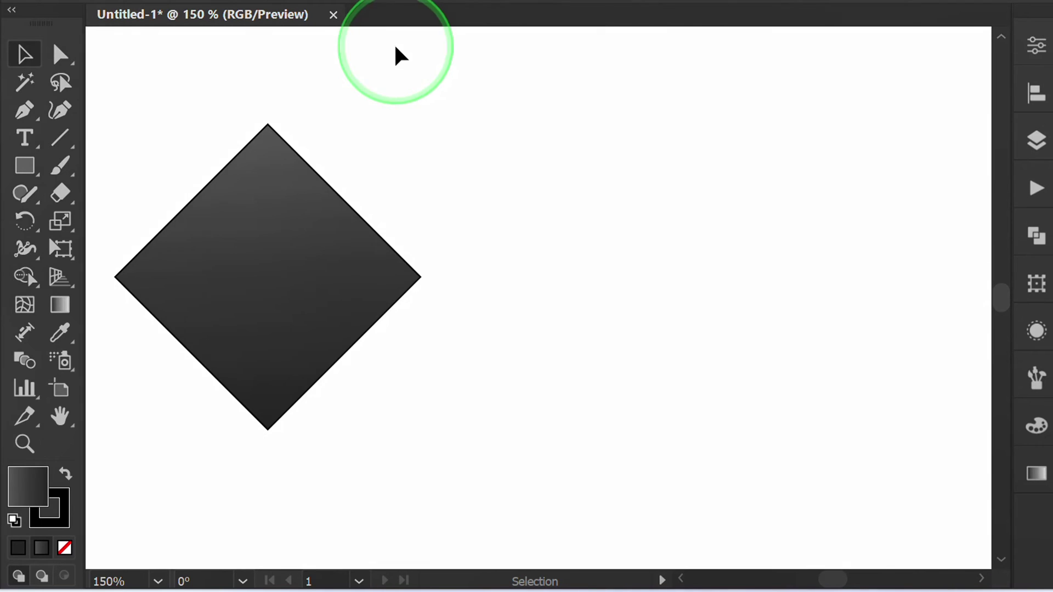
Step: Delete the original diamond from the artboard
scroll(508, 163, "down", 4)
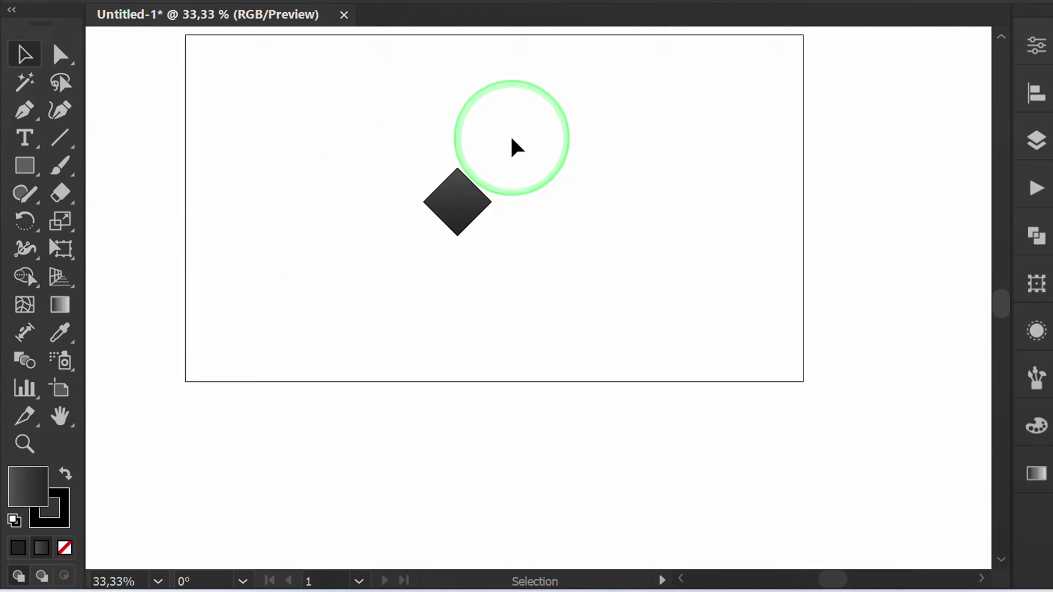
left_click_drag(511, 136, 456, 295)
key("Delete")
key("space")
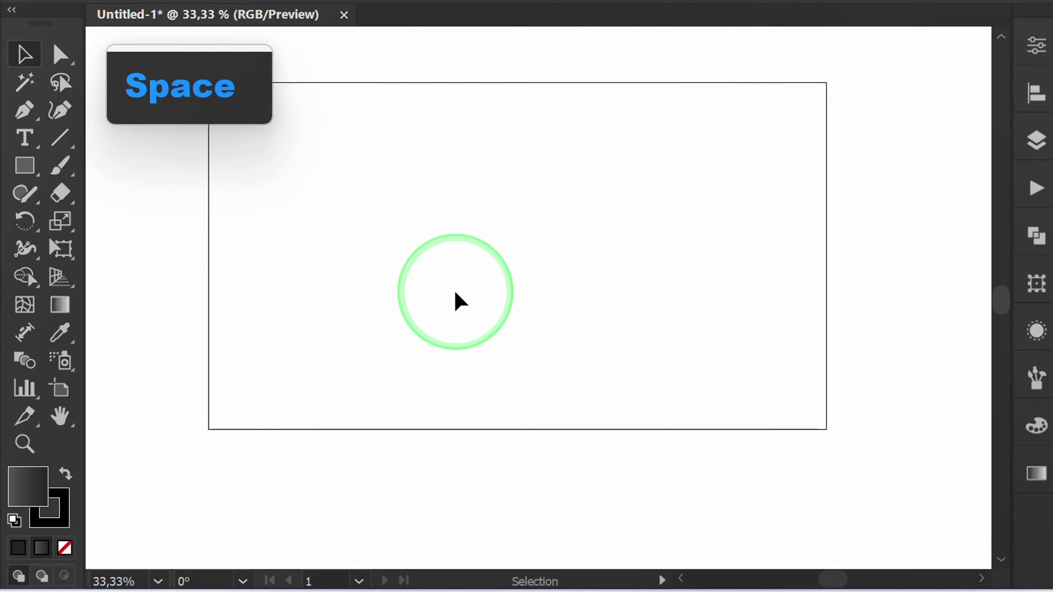
Step: Draw a rectangle covering the whole artboard, 1280 x 720 px
left_click(24, 167)
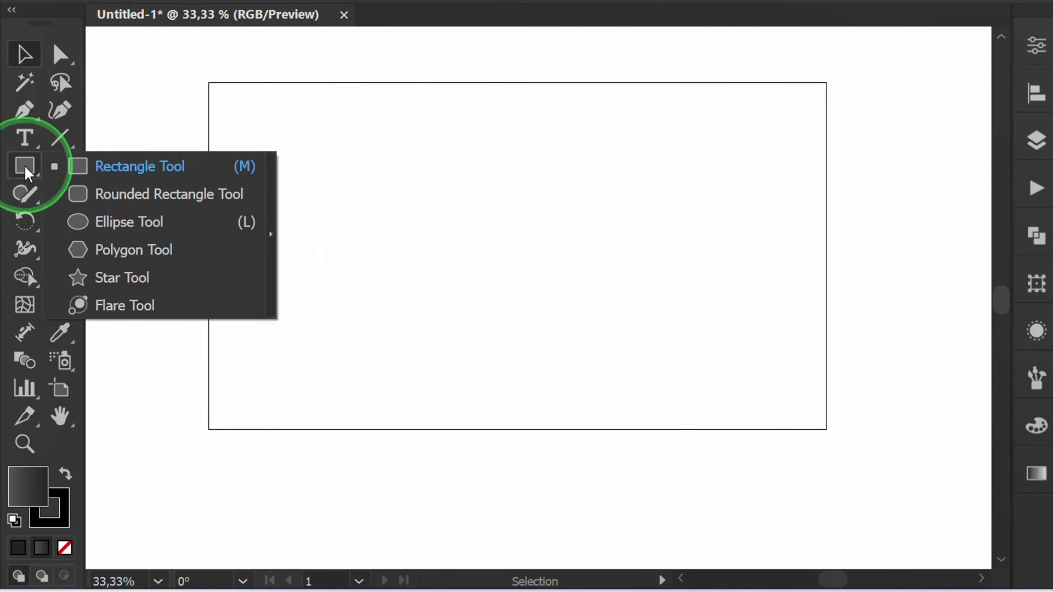
left_click(92, 167)
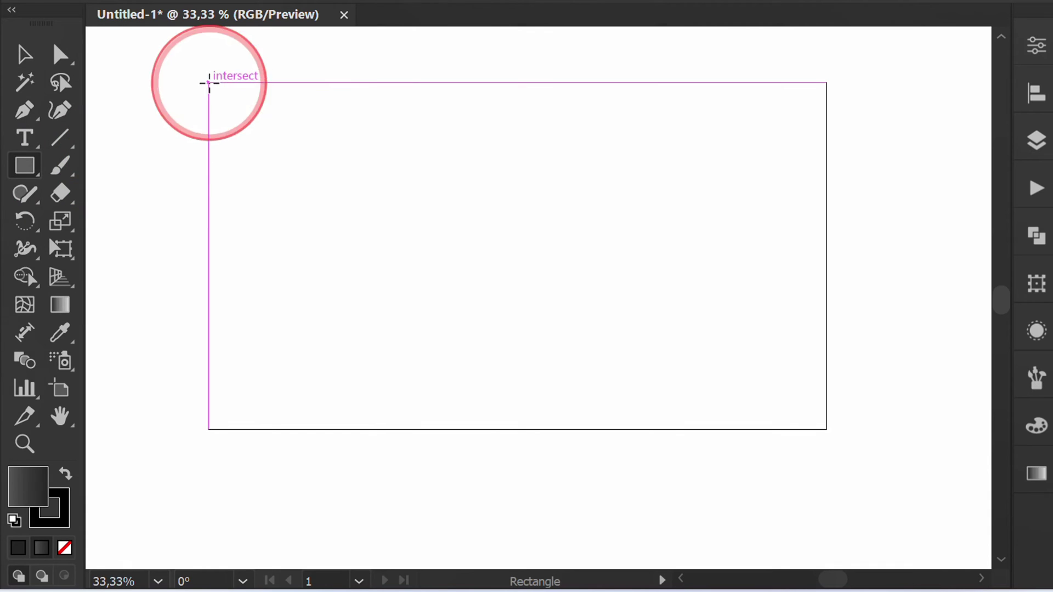
left_click_drag(208, 83, 826, 430)
Step: Fill the artboard-sized rectangle with the new diamond pattern swatch and collapse the object properties
left_click(1047, 44)
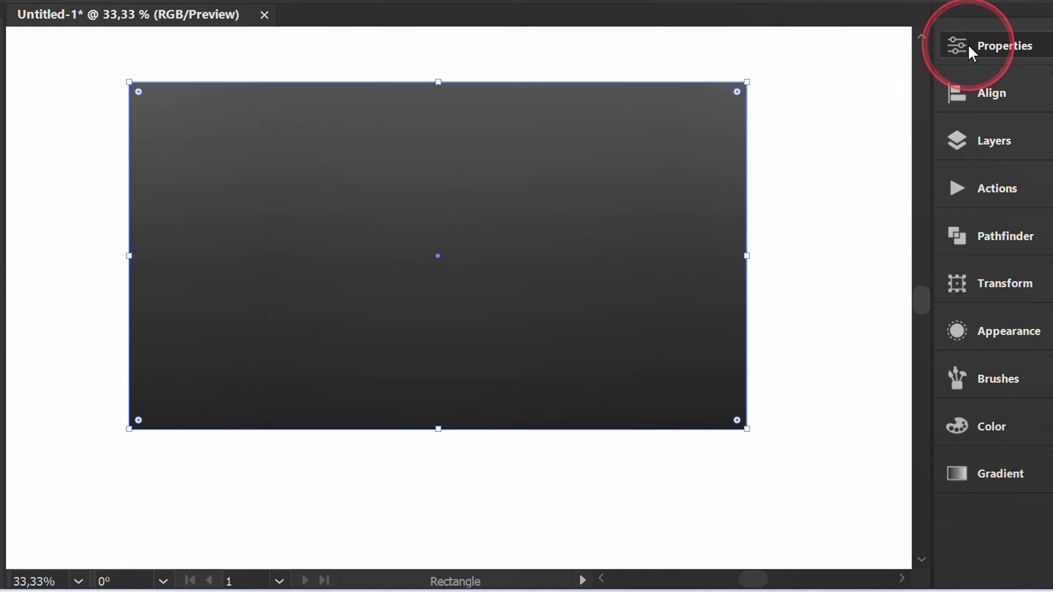
left_click(663, 273)
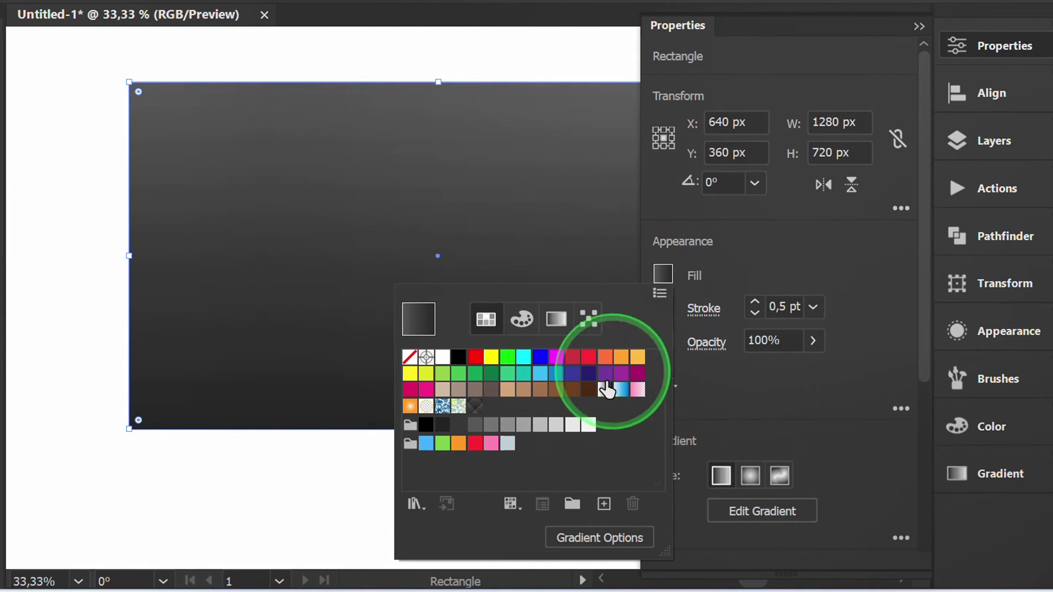
left_click(476, 408)
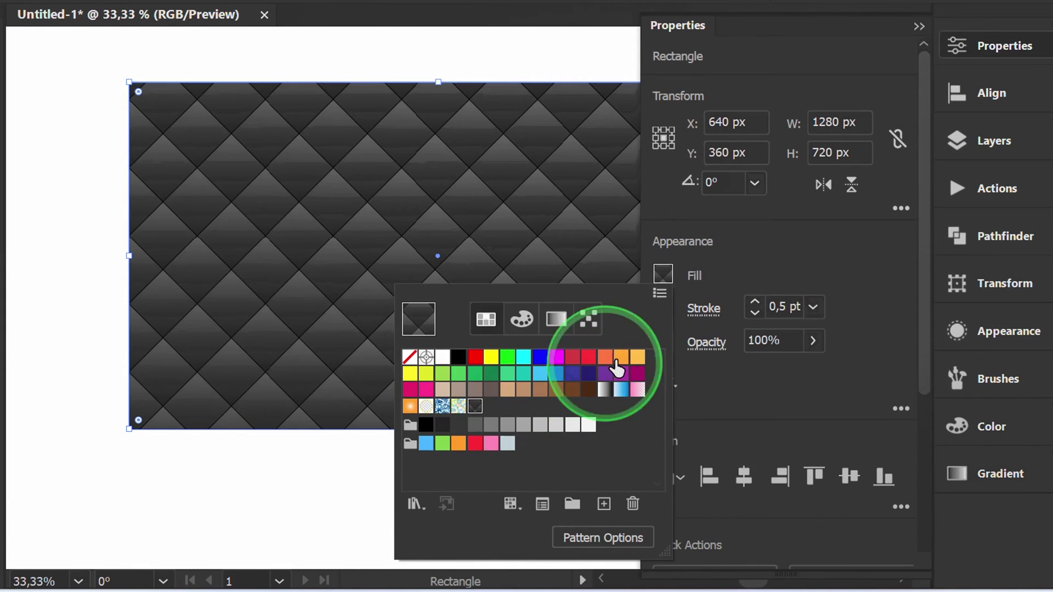
left_click(772, 259)
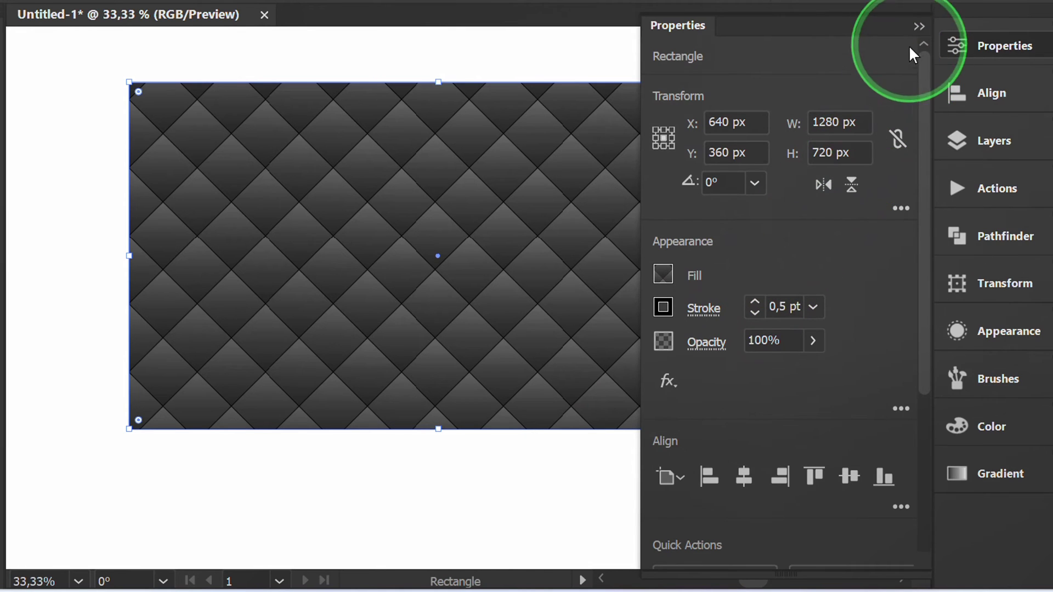
left_click(920, 26)
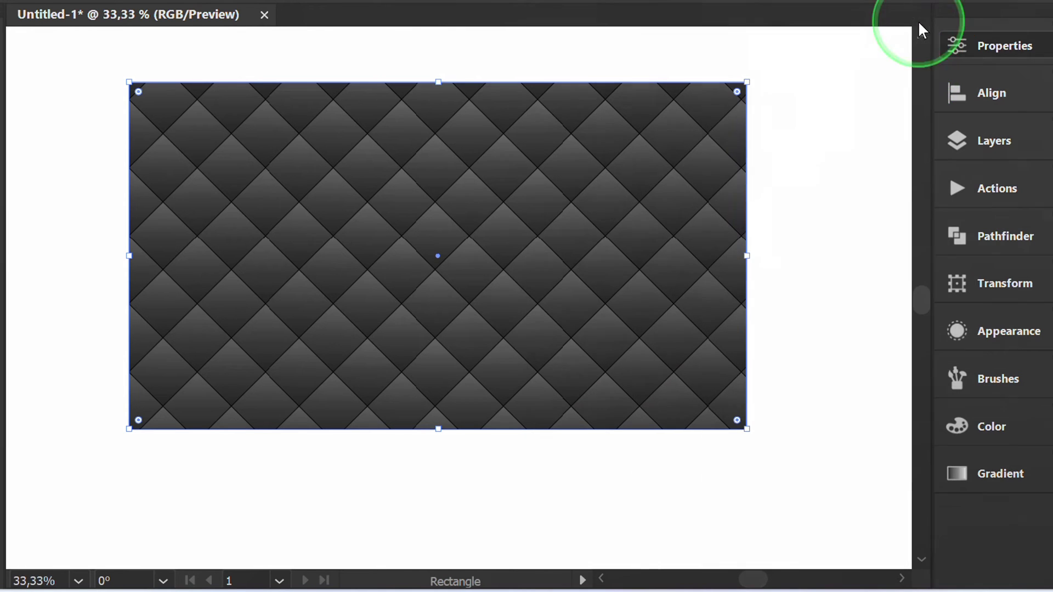
Step: Scale only the rectangle's pattern uniformly to 80%, with Transform Objects off and Transform Patterns on
right_click(359, 187)
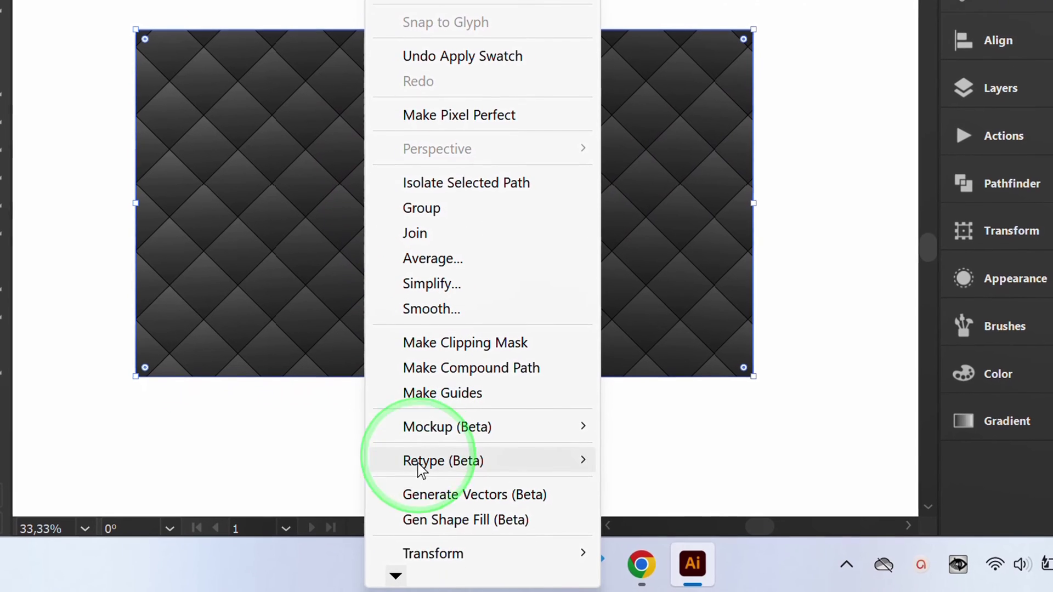
mouse_move(396, 576)
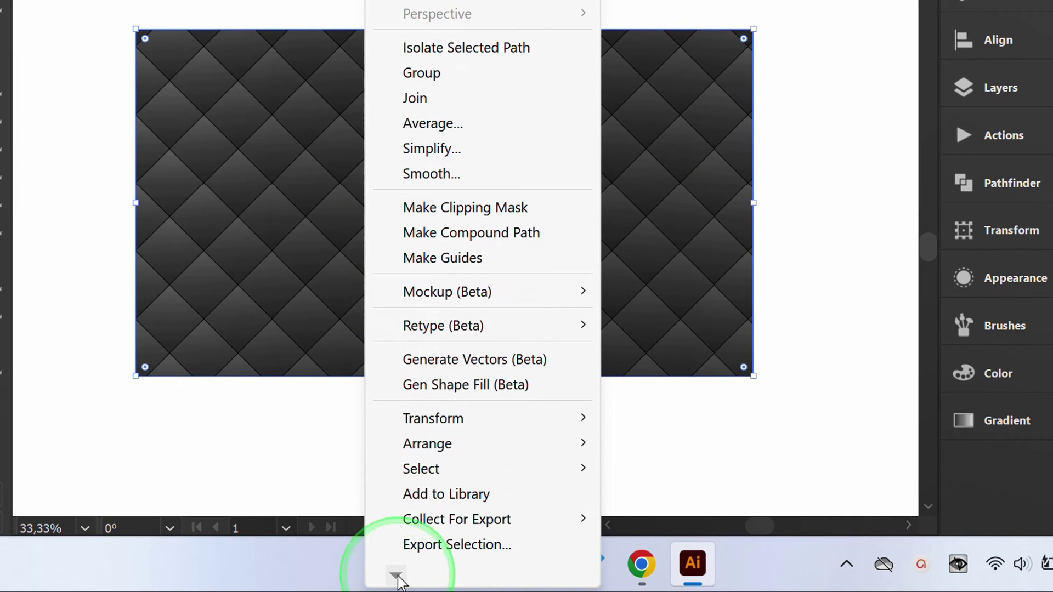
mouse_move(438, 427)
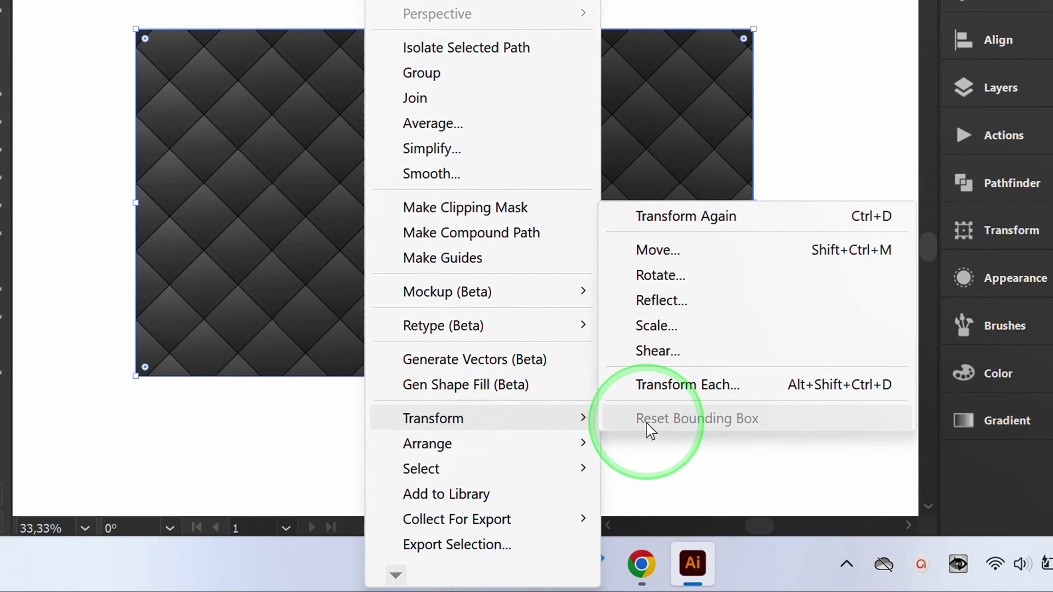
left_click(659, 330)
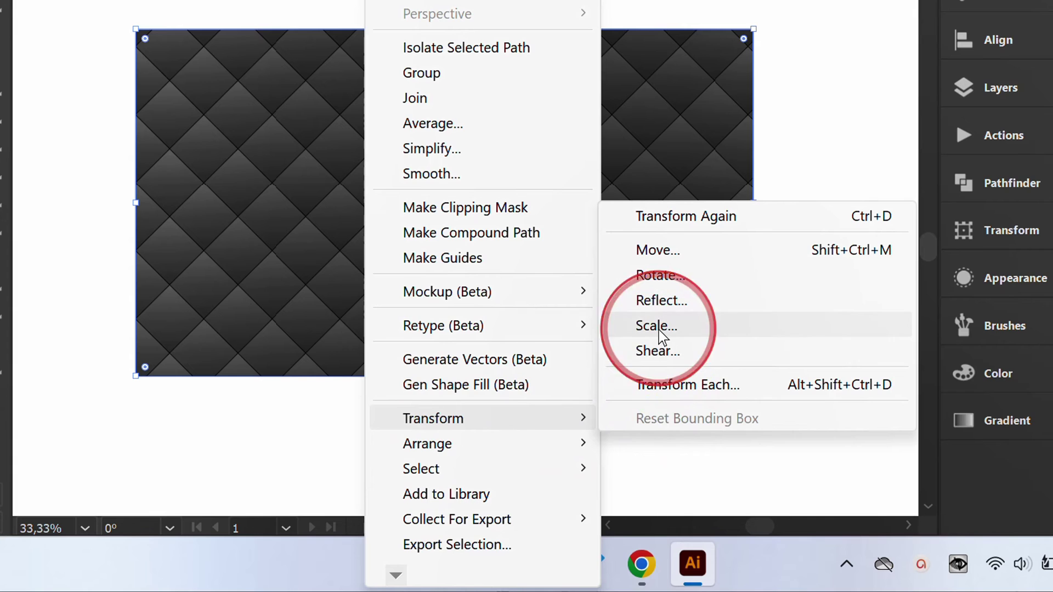
left_click(671, 313)
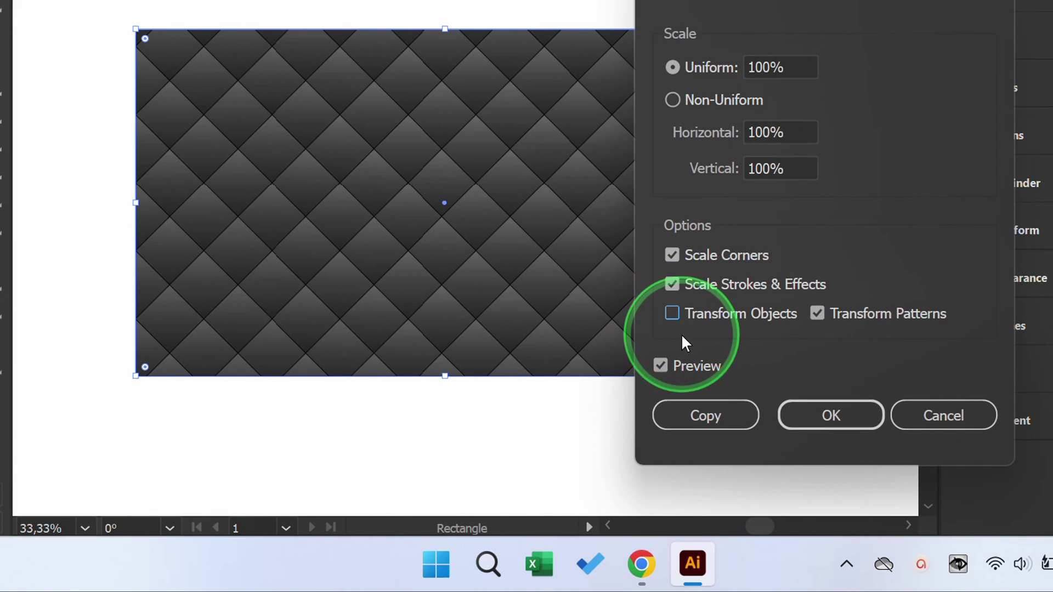
left_click(786, 69)
scroll(786, 68, "down", 13)
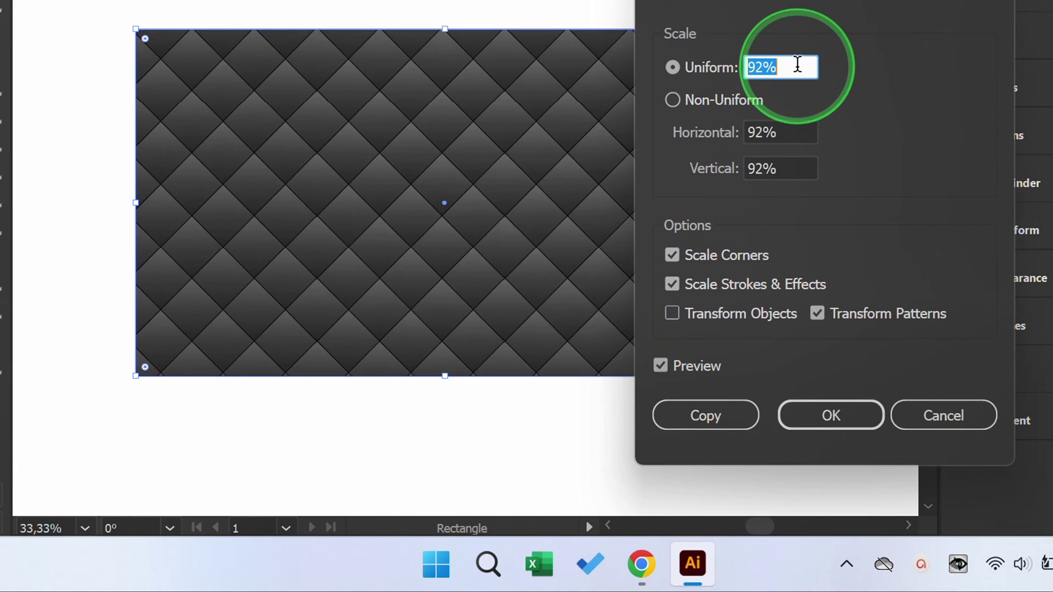
scroll(786, 71, "down", 7)
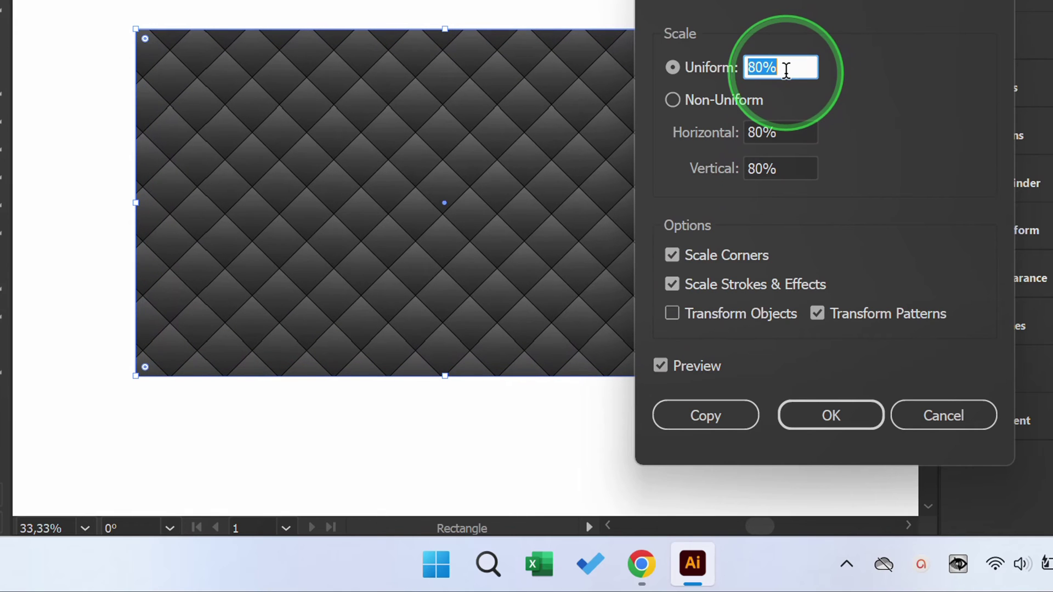
left_click(833, 415)
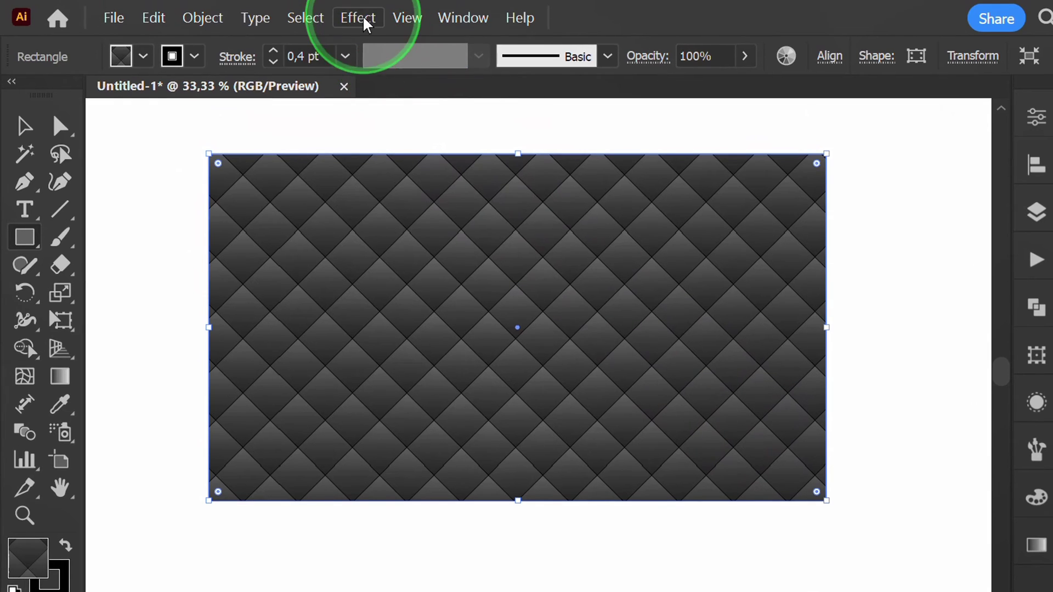
Step: Apply the Texturizer effect to the rectangle with Canvas texture, 50% scaling, relief 3 and light from the Left
left_click(349, 4)
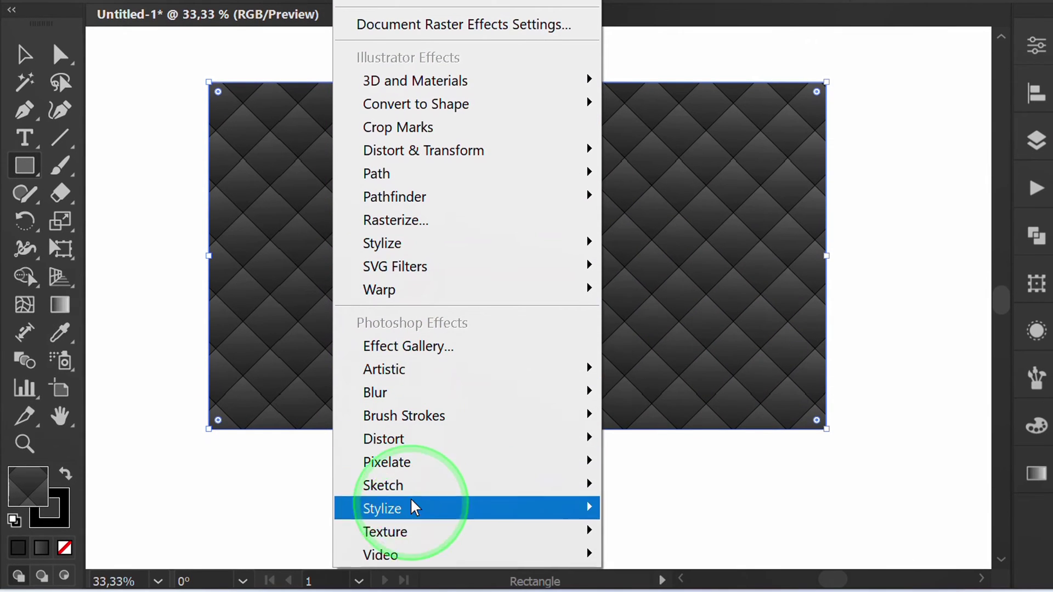
mouse_move(415, 530)
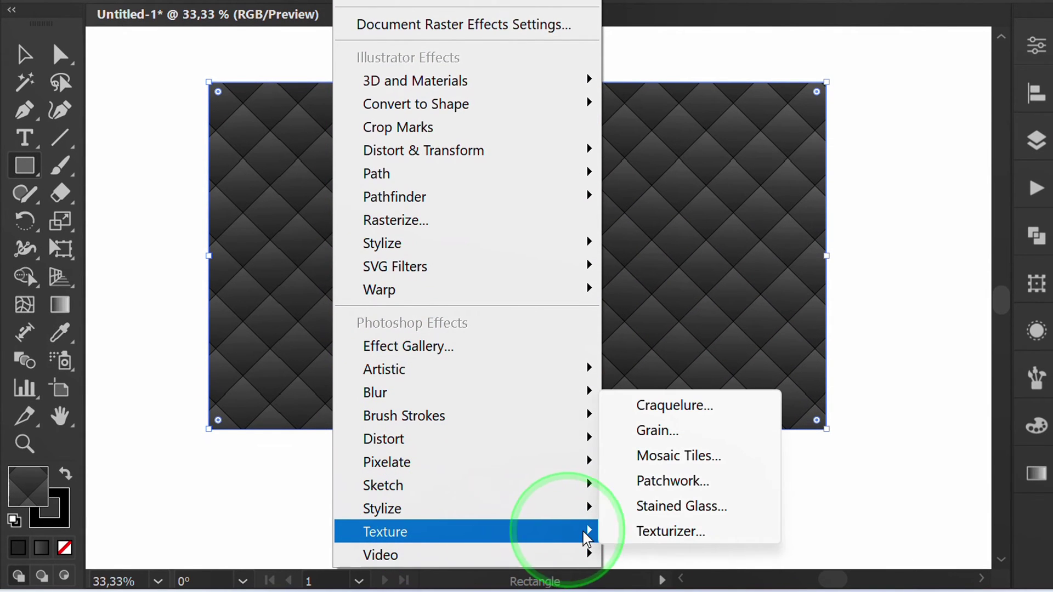
left_click(666, 532)
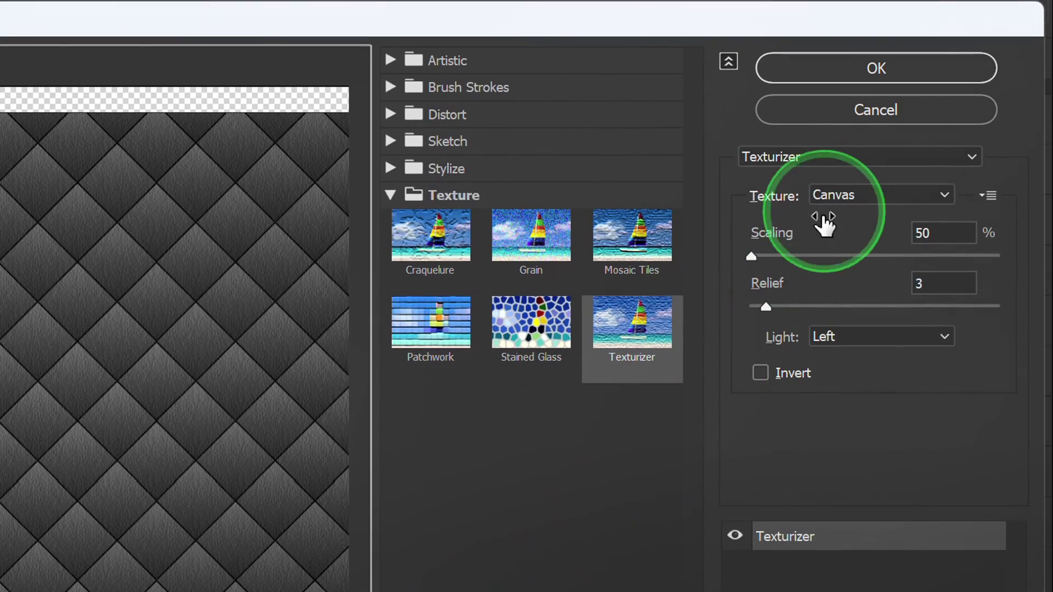
left_click(832, 195)
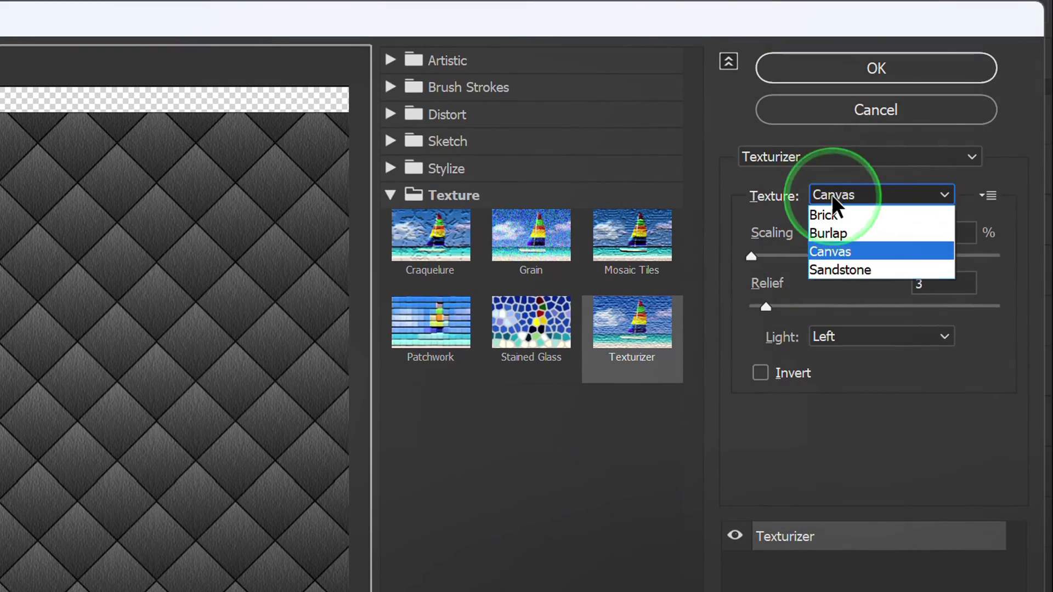
left_click(824, 253)
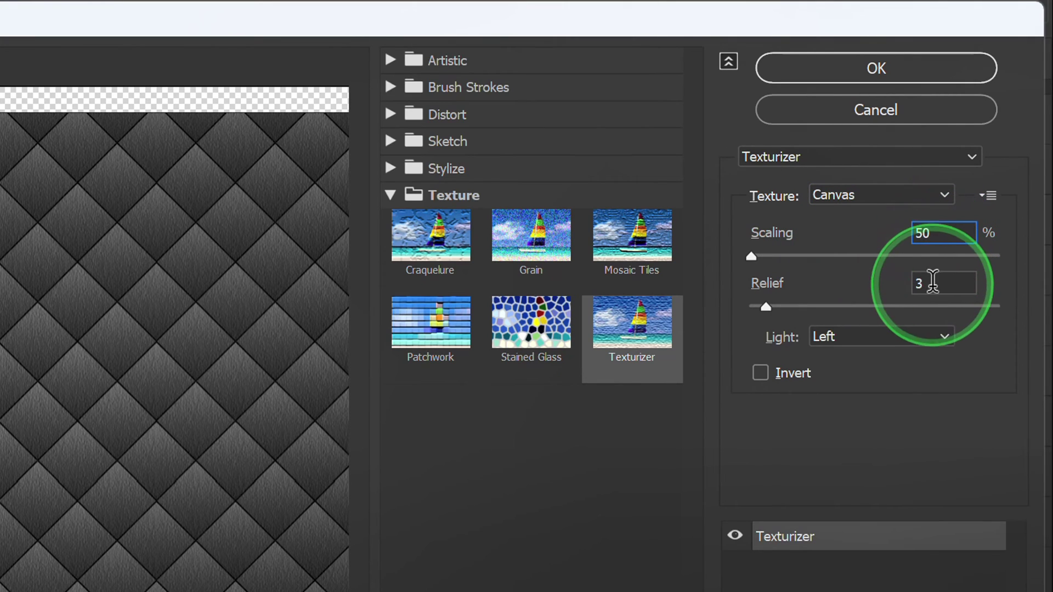
left_click(847, 339)
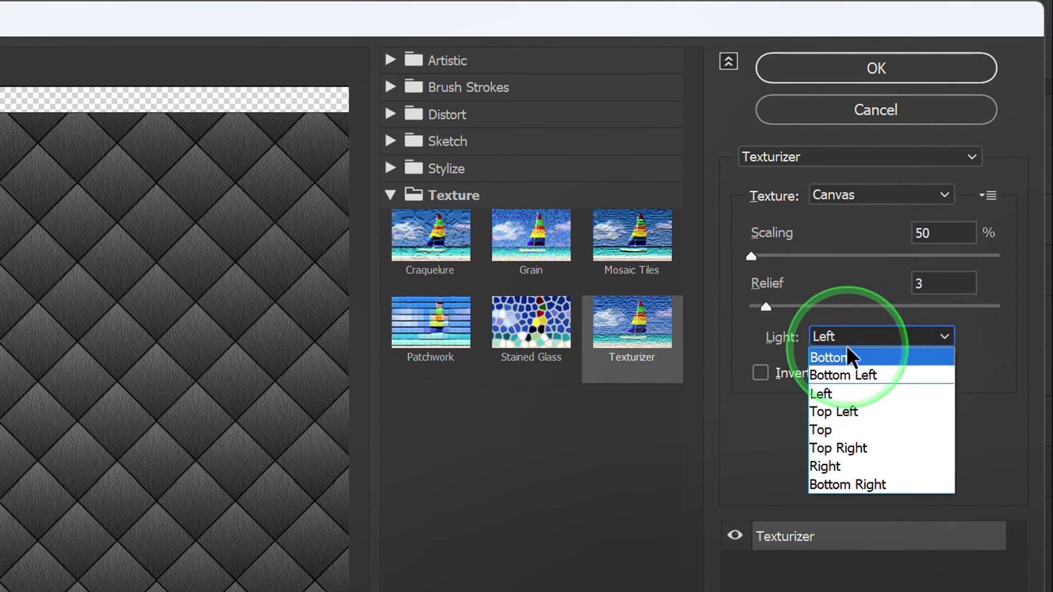
left_click(840, 393)
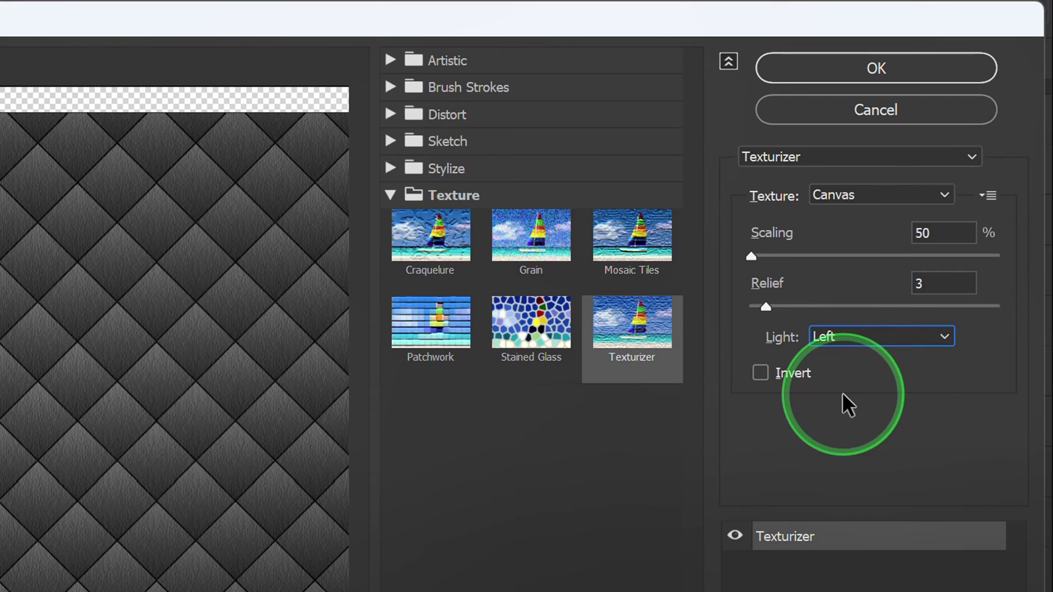
left_click(879, 65)
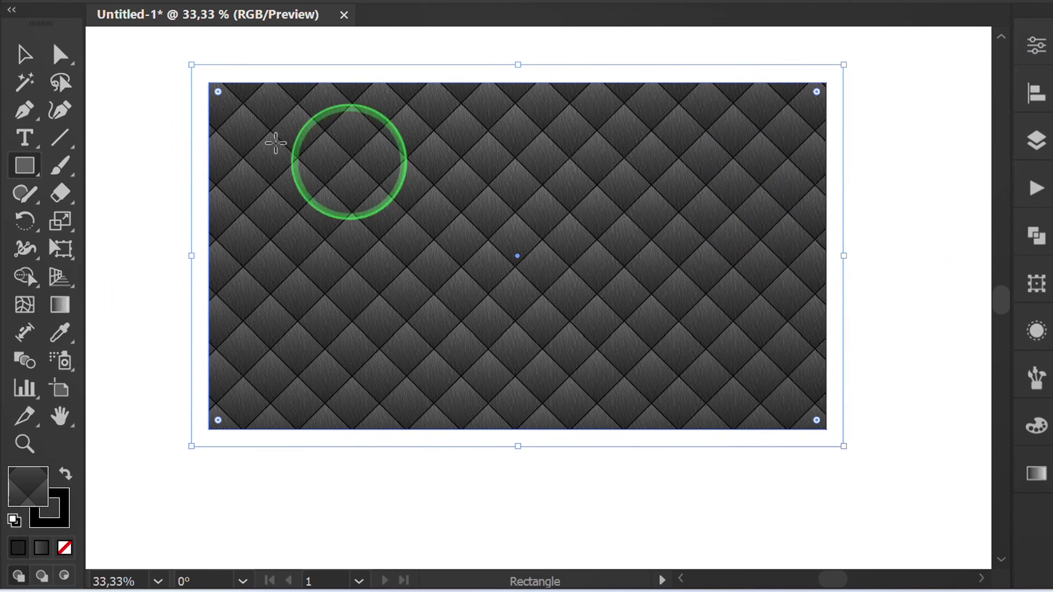
Step: Paste a copy of the textured rectangle in front and remove the Texturizer effect from the copy
left_click(17, 49)
left_click(448, 240)
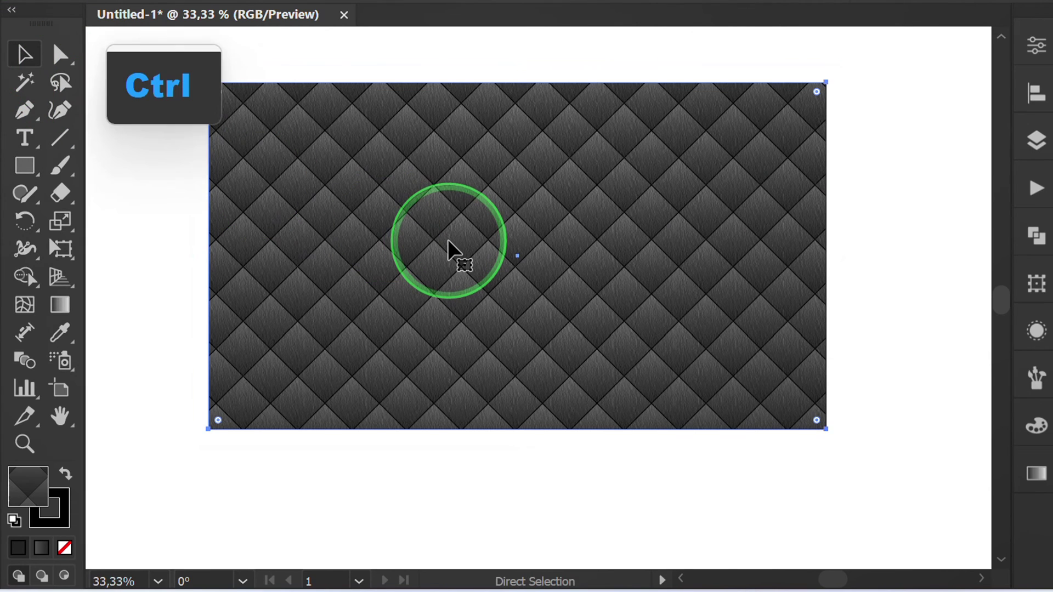
key("ctrl+c")
key("ctrl+f")
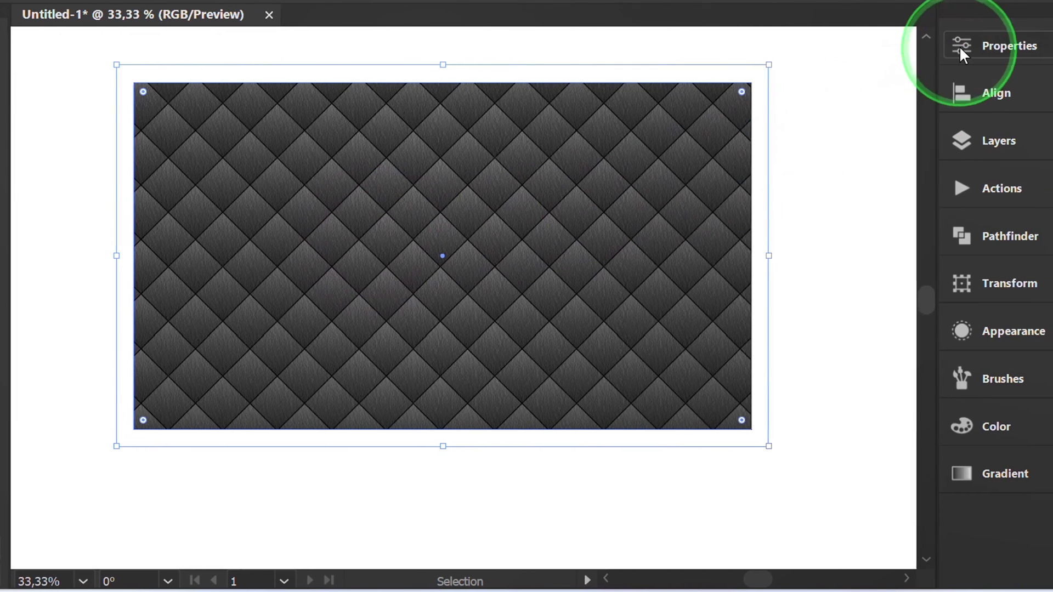
left_click(1036, 45)
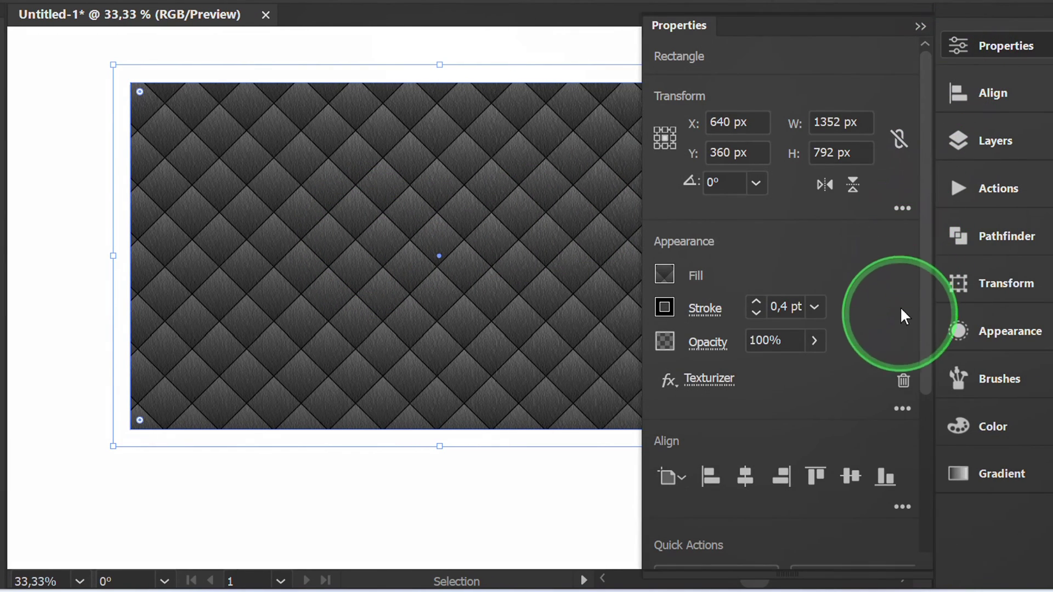
left_click(902, 380)
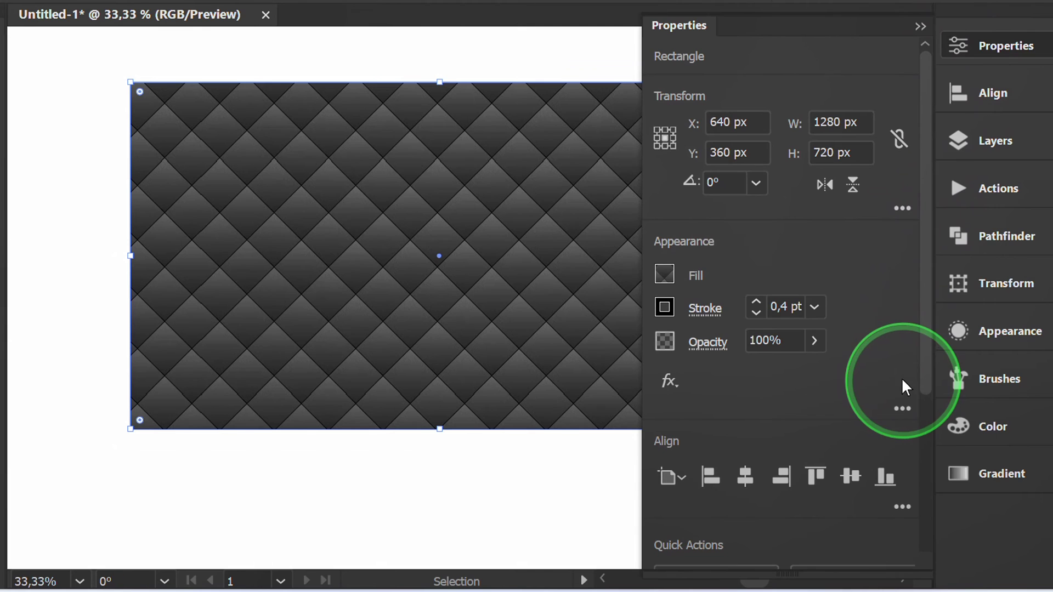
Step: Fill the front copy with the white-to-black gradient swatch, change it to a radial gradient, and reopen the object properties
left_click(665, 273)
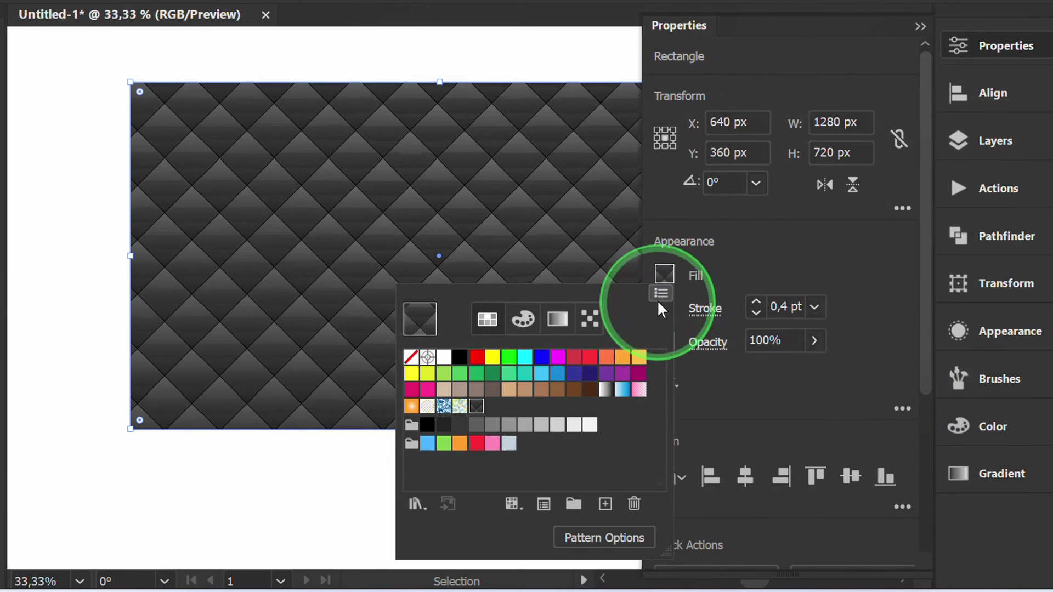
left_click(606, 391)
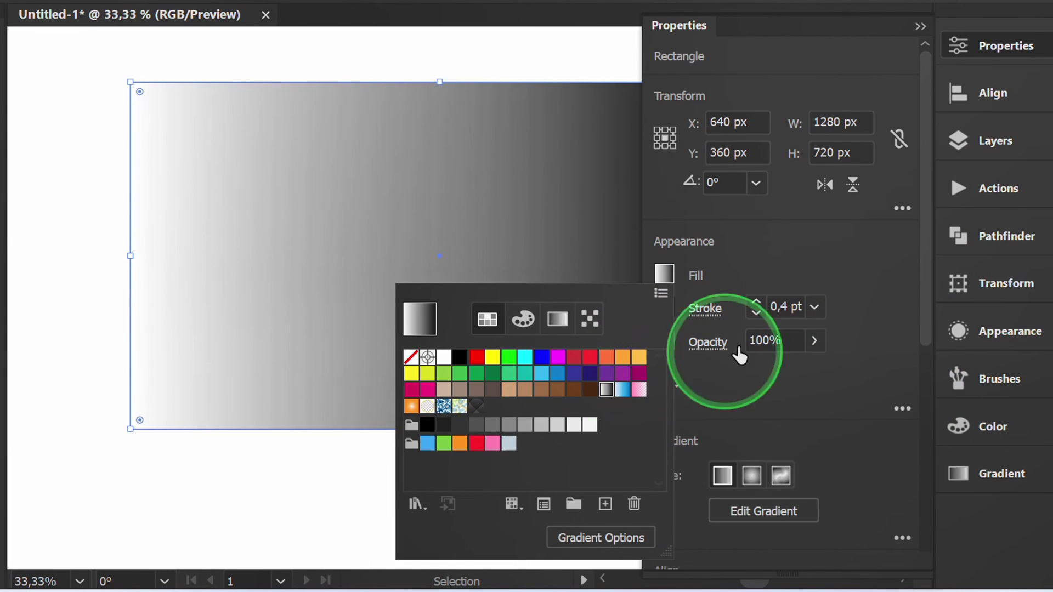
left_click(871, 284)
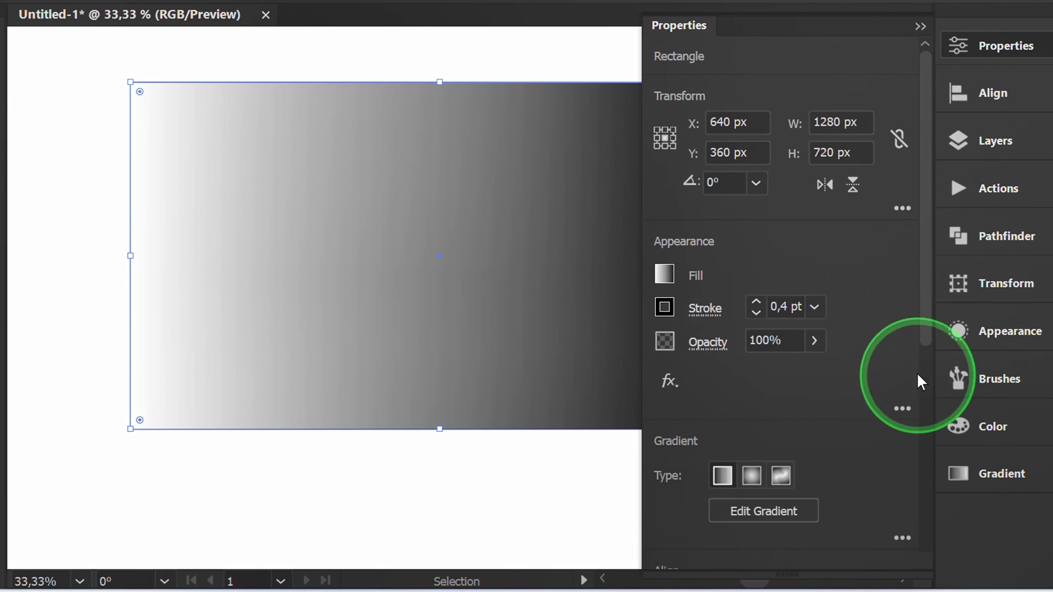
left_click(985, 474)
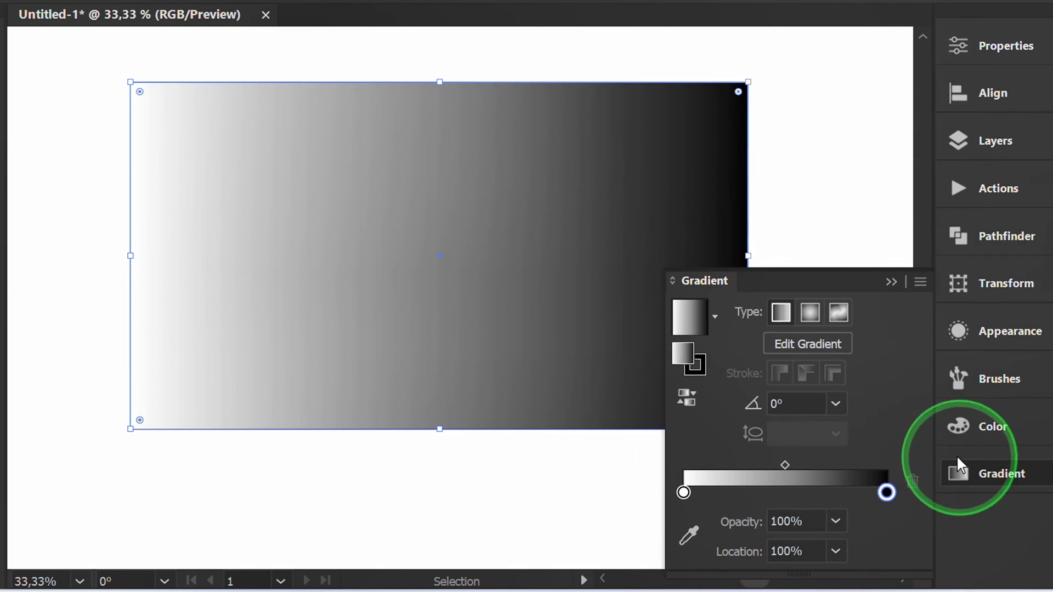
left_click(810, 315)
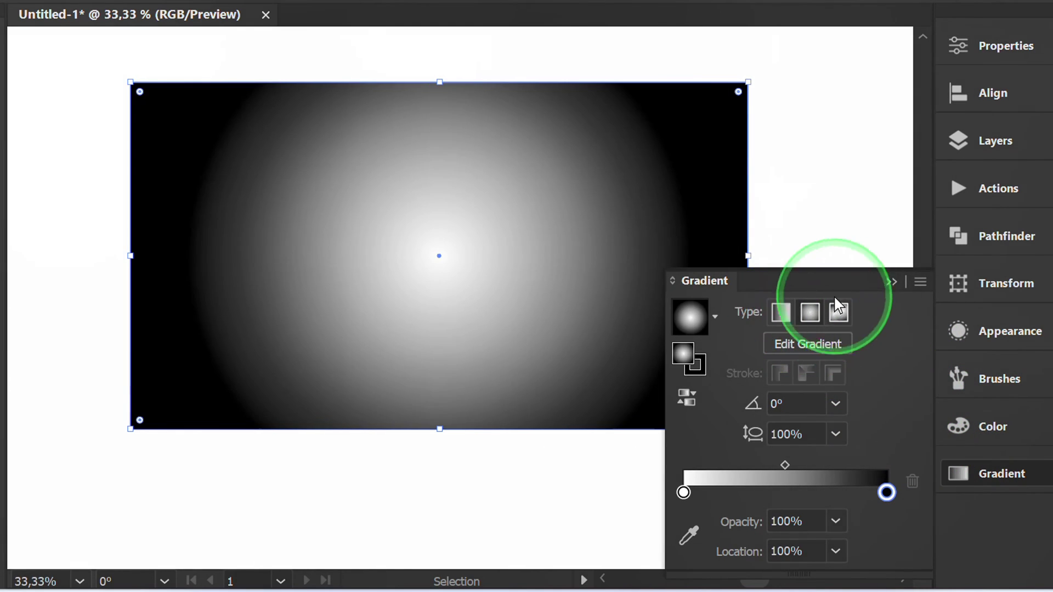
left_click(958, 49)
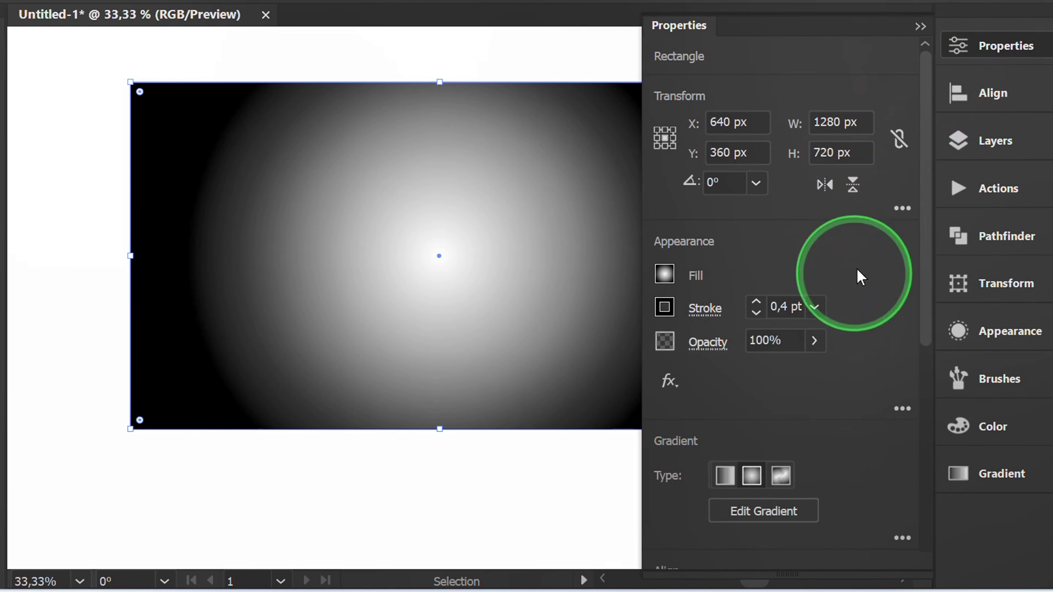
Step: Set the radial gradient rectangle's blending mode to Multiply at 100% opacity and close its object properties
left_click(713, 351)
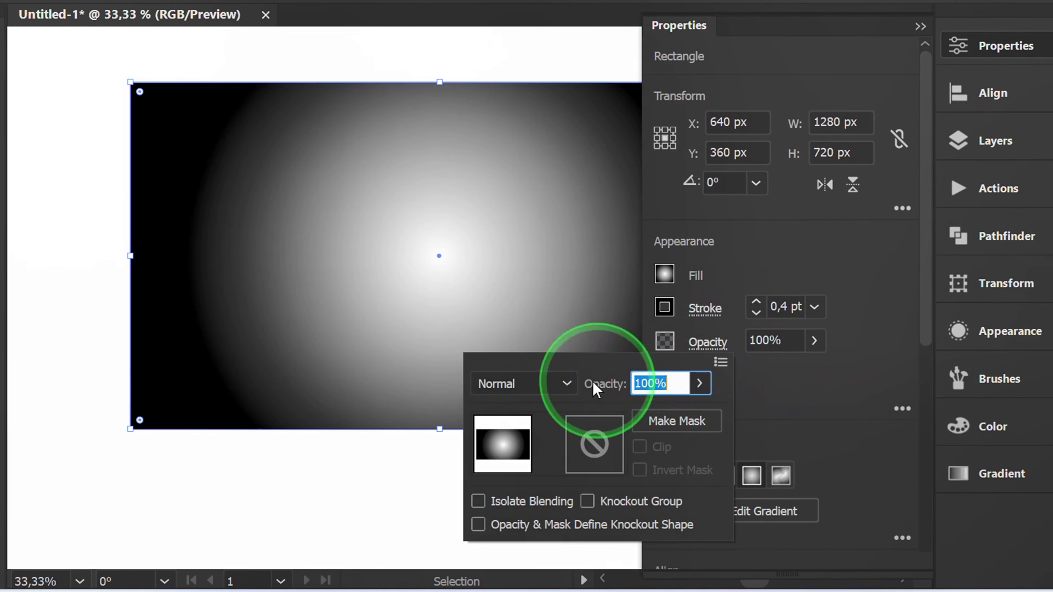
left_click(559, 382)
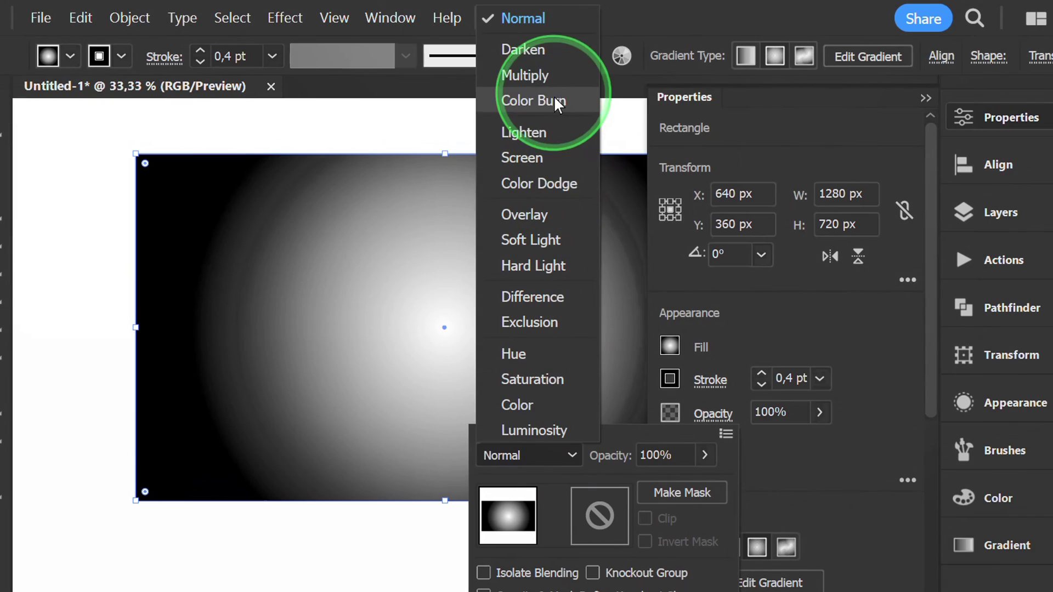
left_click(551, 54)
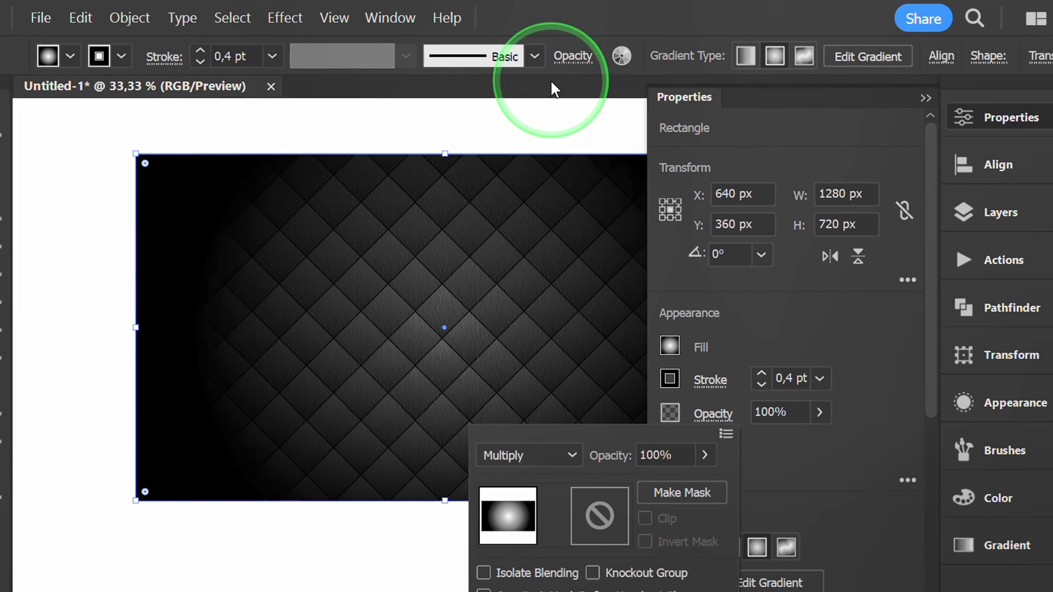
left_click(863, 352)
left_click(924, 98)
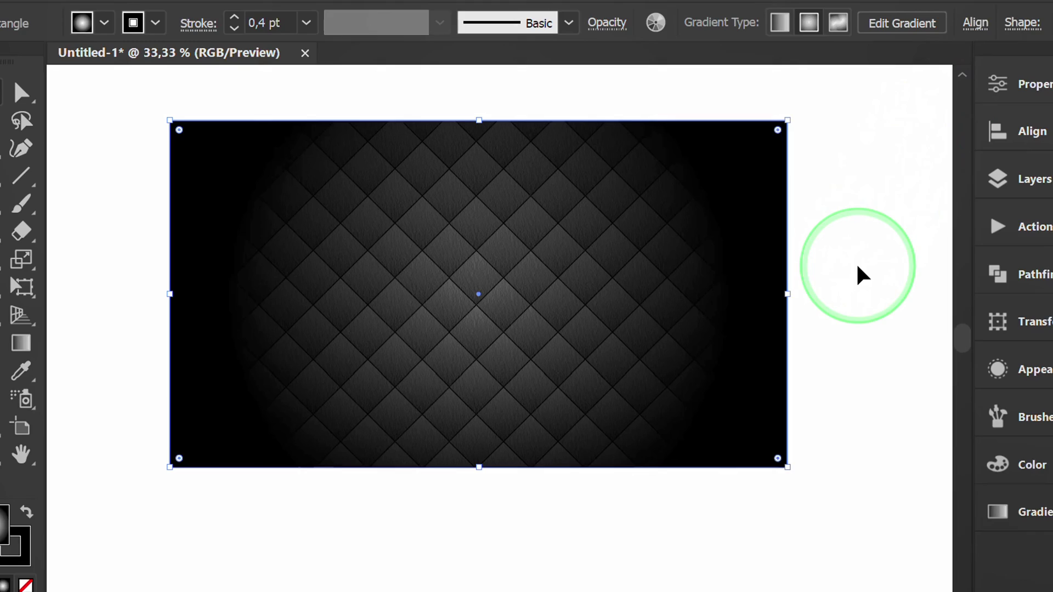
Step: Enlarge the radial gradient beyond the rectangle with the Gradient tool, aligning its axis vertically and shifting the highlight above the rectangle's upper edge
key("g")
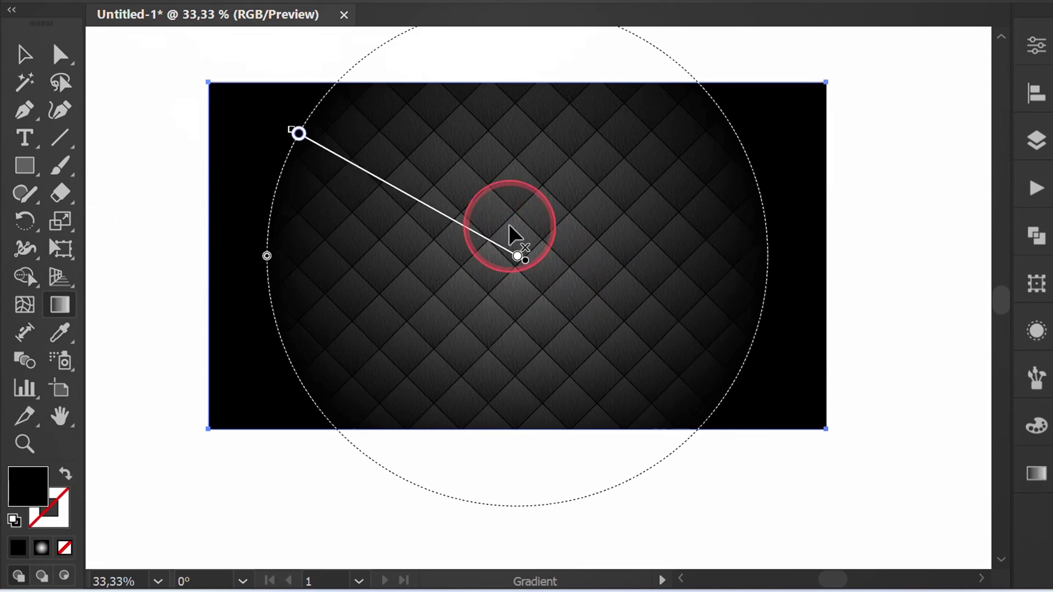
left_click_drag(508, 225, 517, 80)
left_click_drag(267, 256, 161, 256)
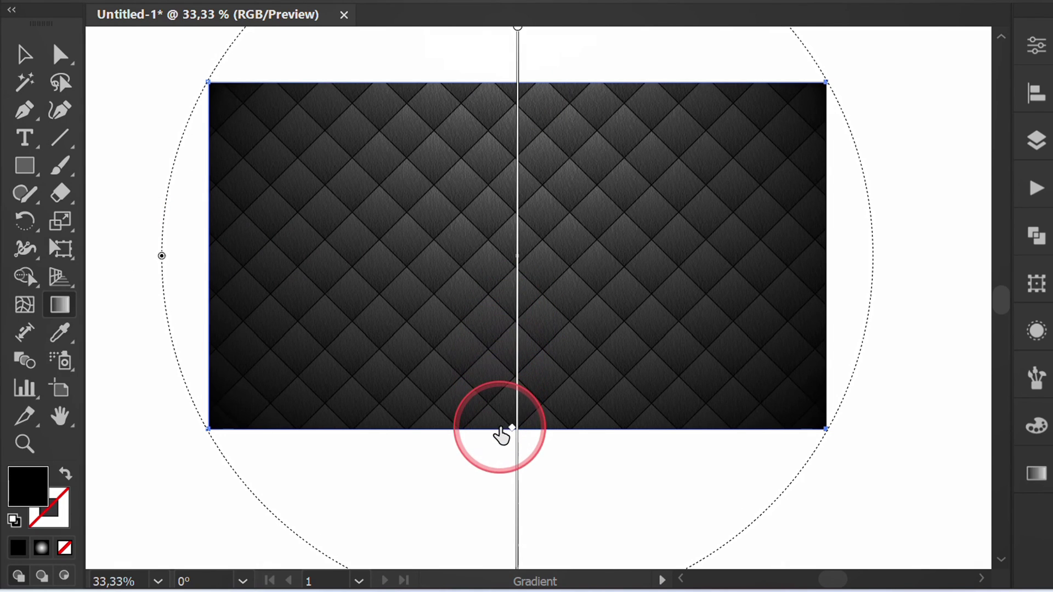
left_click_drag(245, 276, 222, 276)
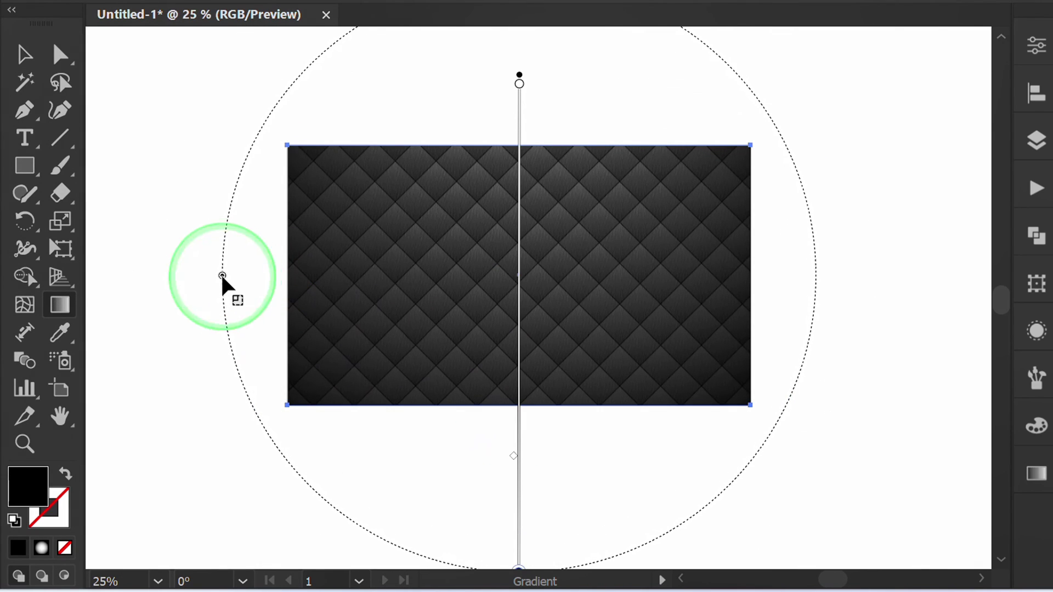
Step: Fine-tune the gradient's midpoint near its outer end and bring the highlight slightly closer to the rectangle's upper edge, leaving the rectangle deselected
left_click(515, 460)
left_click_drag(514, 445, 550, 215)
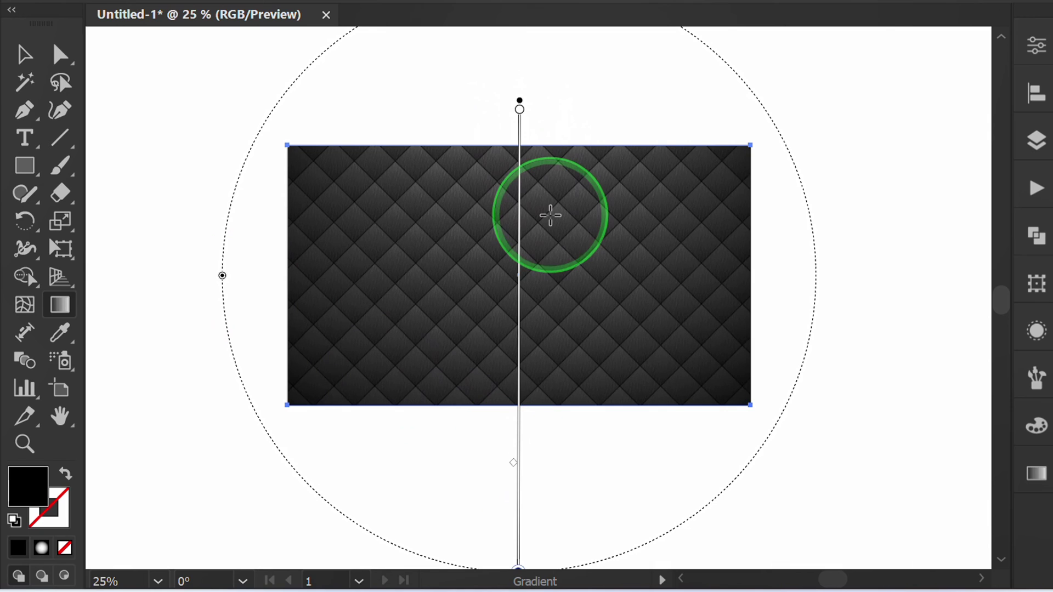
key("v")
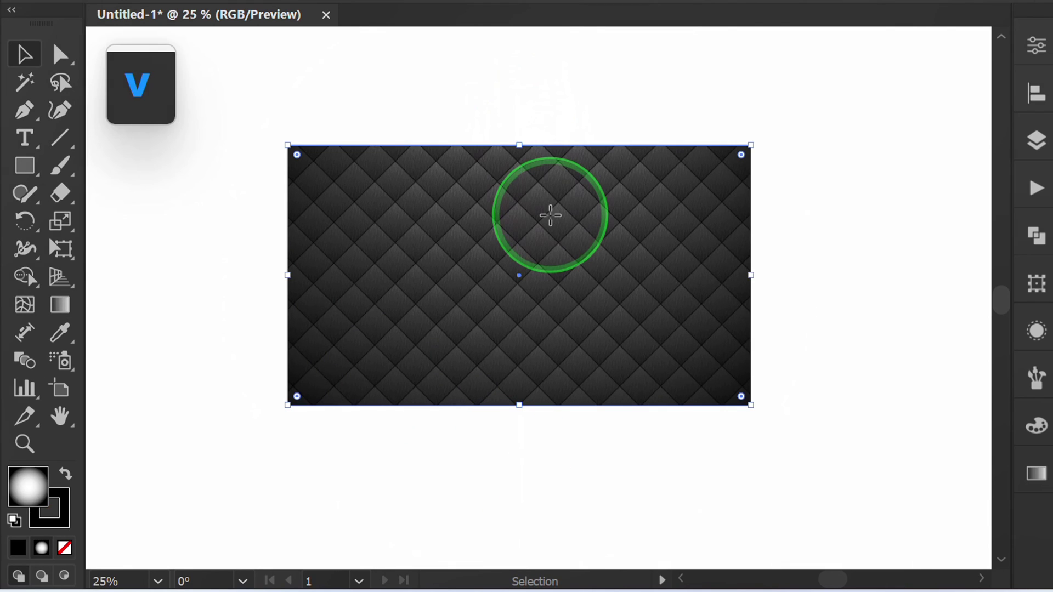
left_click(835, 289)
key("ctrl+0")
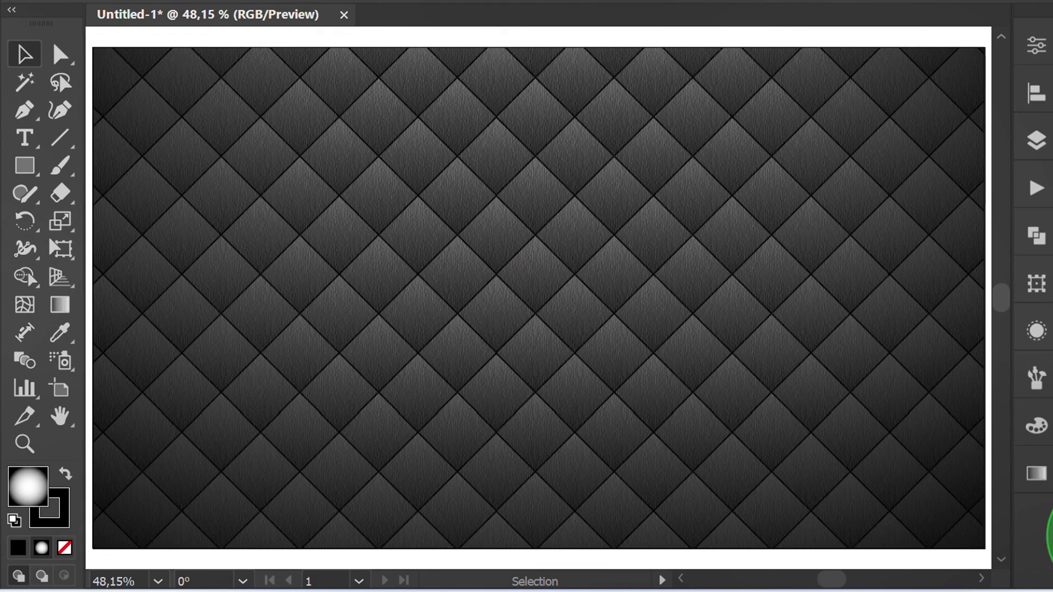